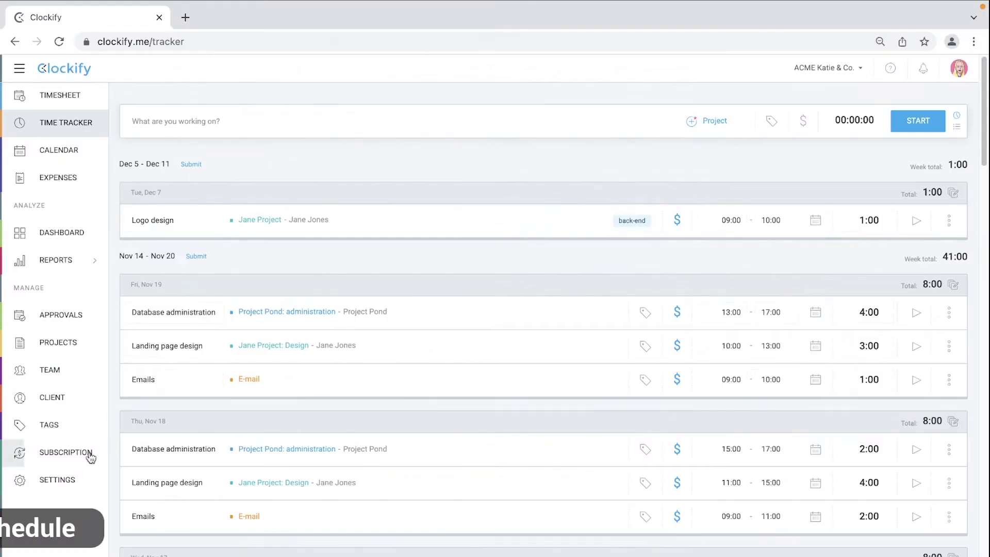
Step: Enable 'Activate project and team scheduling' in workspace settings and open the Projects schedule
{"action": "left_click", "coordinate": [73, 483]}
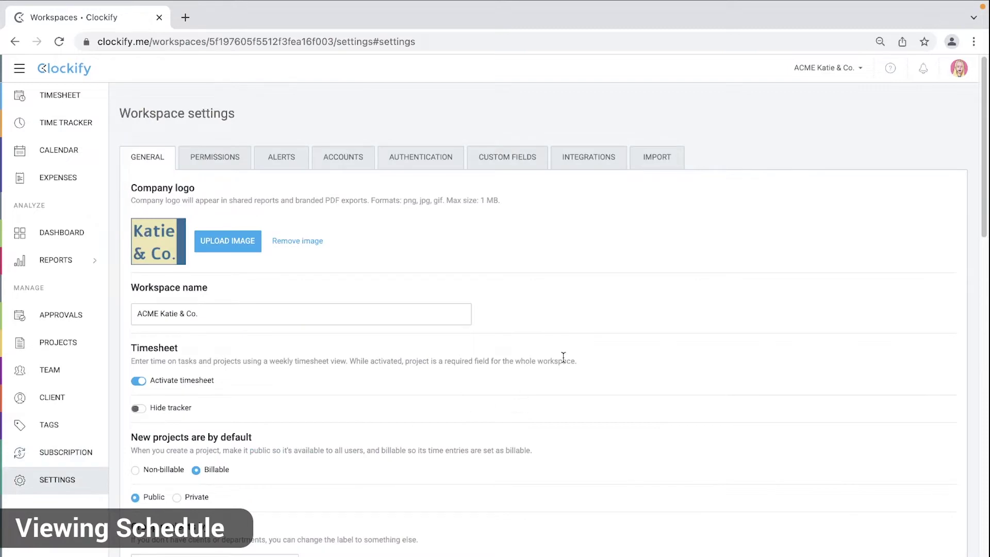
{"action": "scroll", "coordinate": [563, 357], "scroll_direction": "down", "scroll_amount": 20}
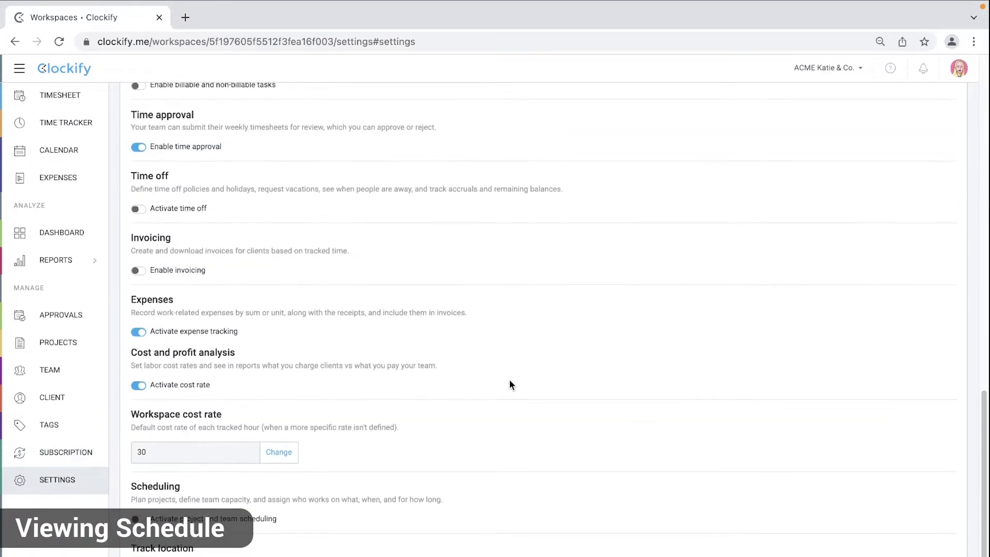
{"action": "scroll", "coordinate": [510, 379], "scroll_direction": "down", "scroll_amount": 3}
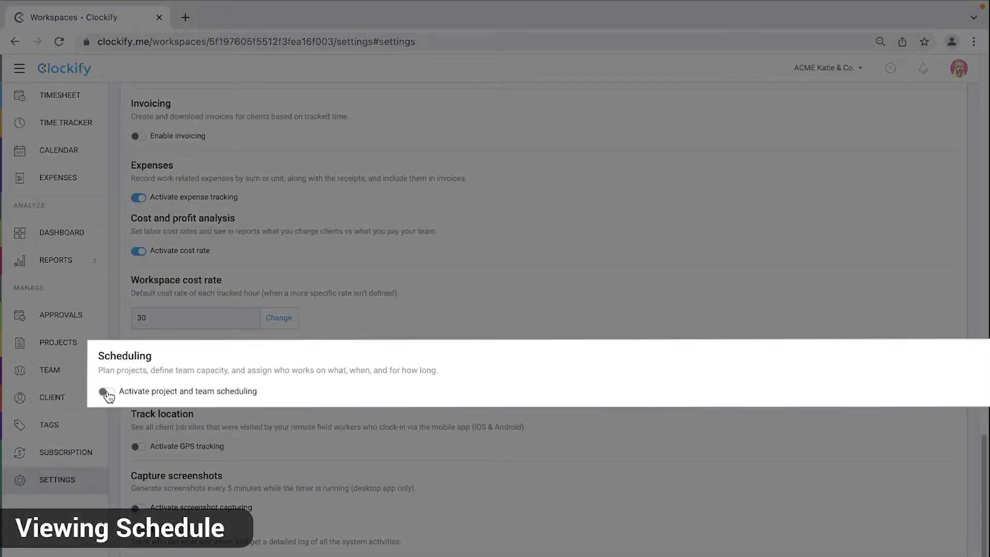
{"action": "left_click", "coordinate": [106, 392]}
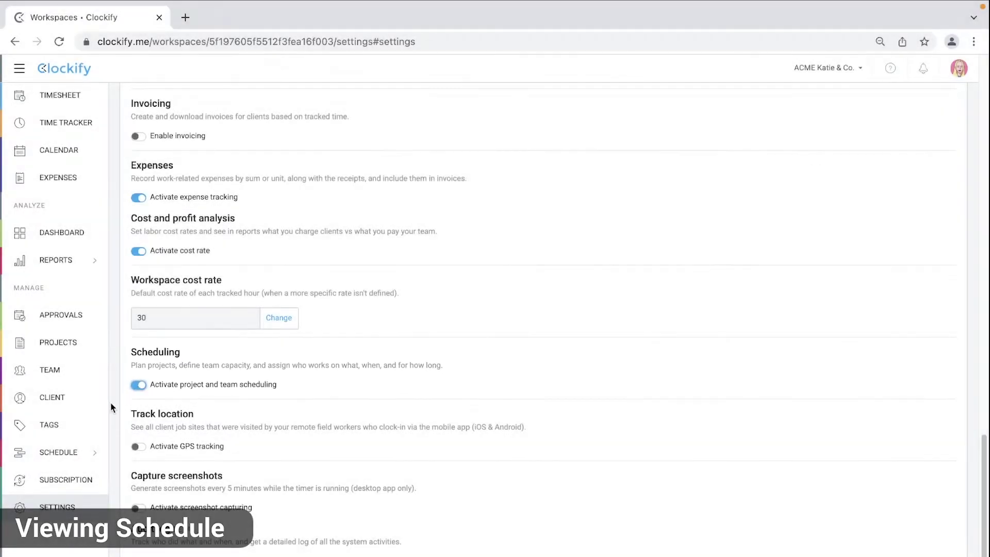
{"action": "left_click", "coordinate": [69, 452]}
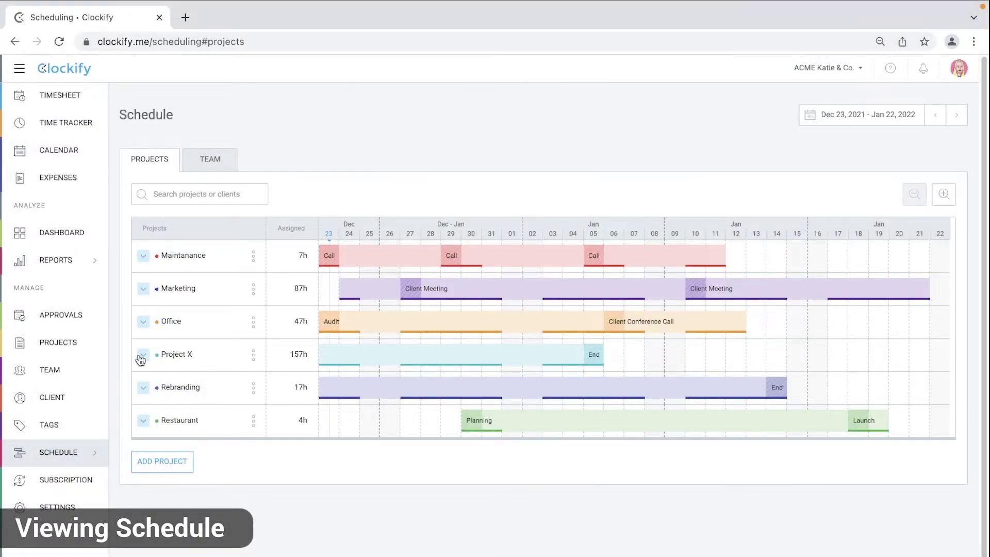
{"action": "left_click", "coordinate": [143, 354]}
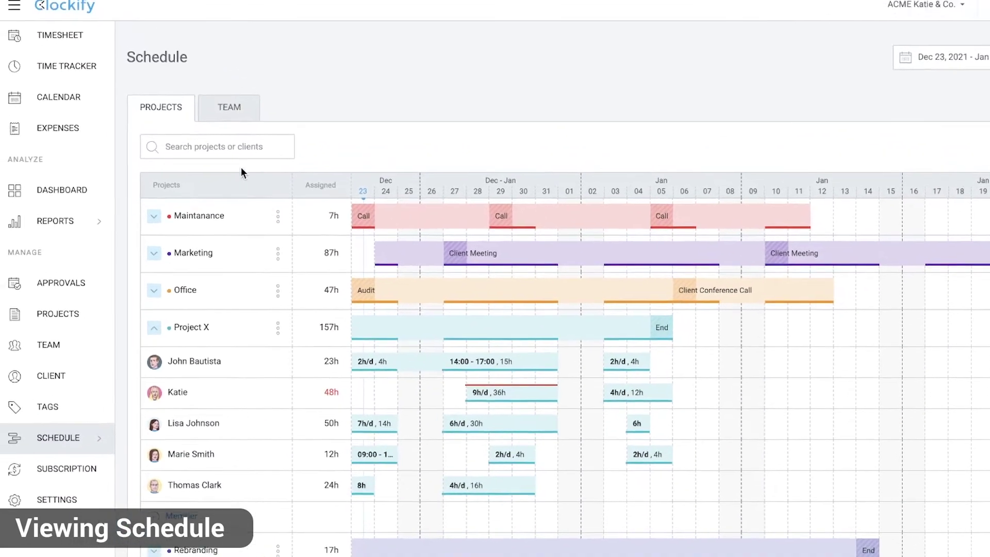
{"action": "type", "text": "Mark"}
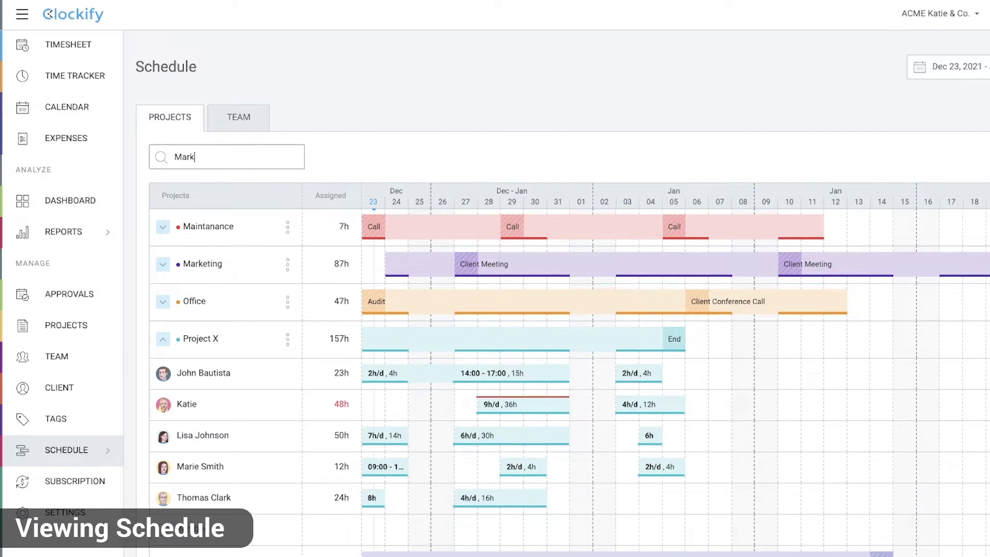
{"action": "type", "text": "eting"}
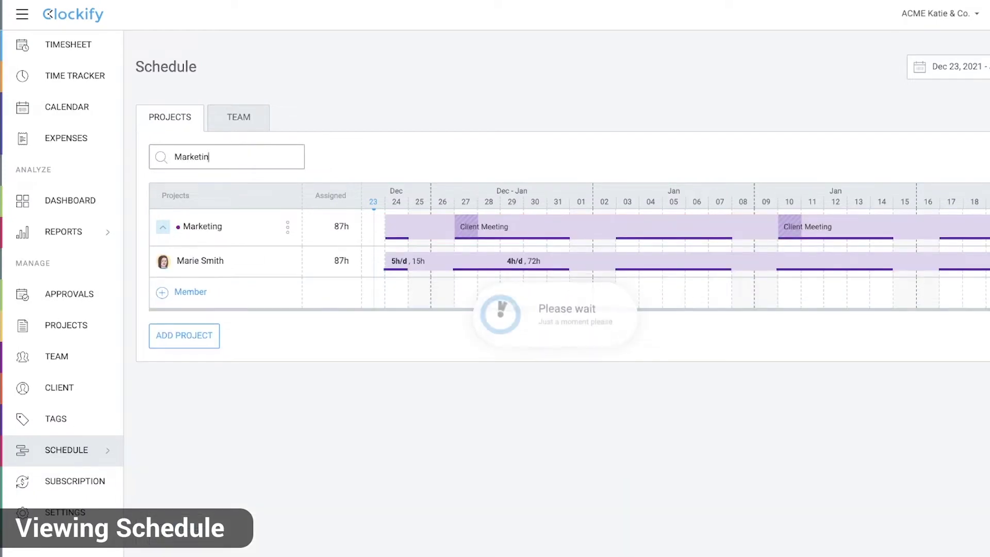
{"action": "key", "text": "BackSpace"}
{"action": "key", "text": "BackSpace"}
{"action": "key", "text": "BackSpace"}
{"action": "key", "text": "BackSpace"}
{"action": "key", "text": "BackSpace"}
{"action": "key", "text": "BackSpace"}
{"action": "key", "text": "BackSpace"}
{"action": "key", "text": "BackSpace"}
{"action": "key", "text": "BackSpace"}
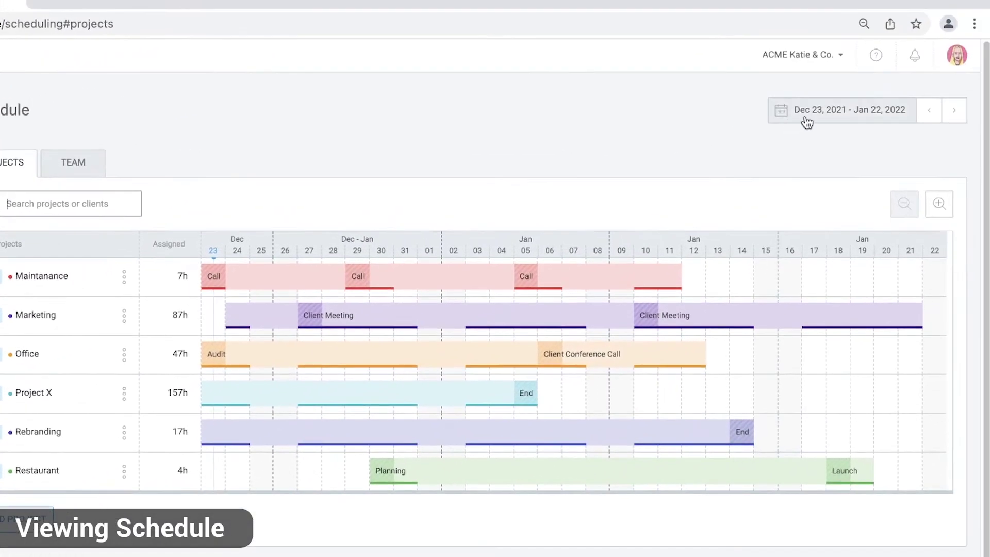
Step: Set the schedule date range to Dec 23, 2021 – Jan 1, 2022, then switch to the Team view
{"action": "left_click", "coordinate": [941, 70]}
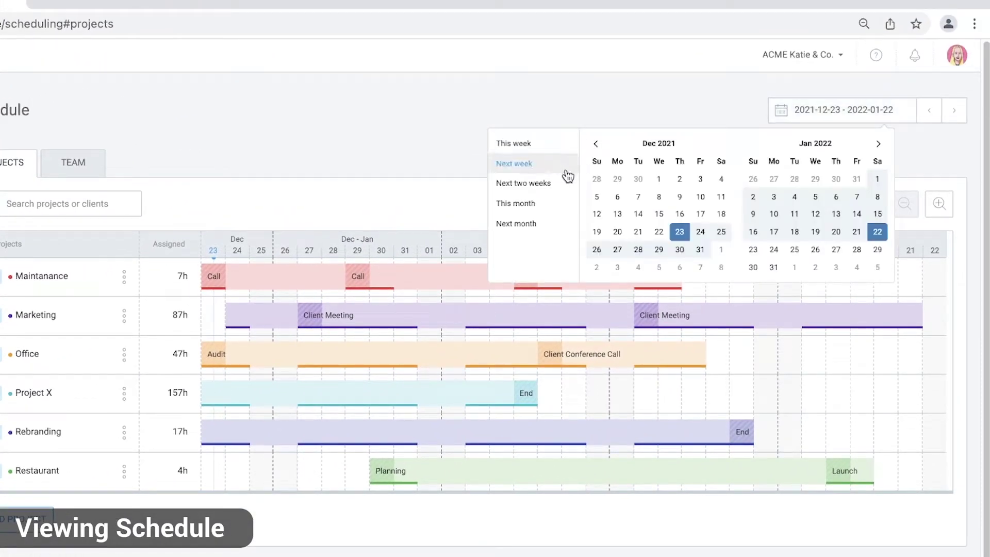
{"action": "left_click", "coordinate": [680, 235]}
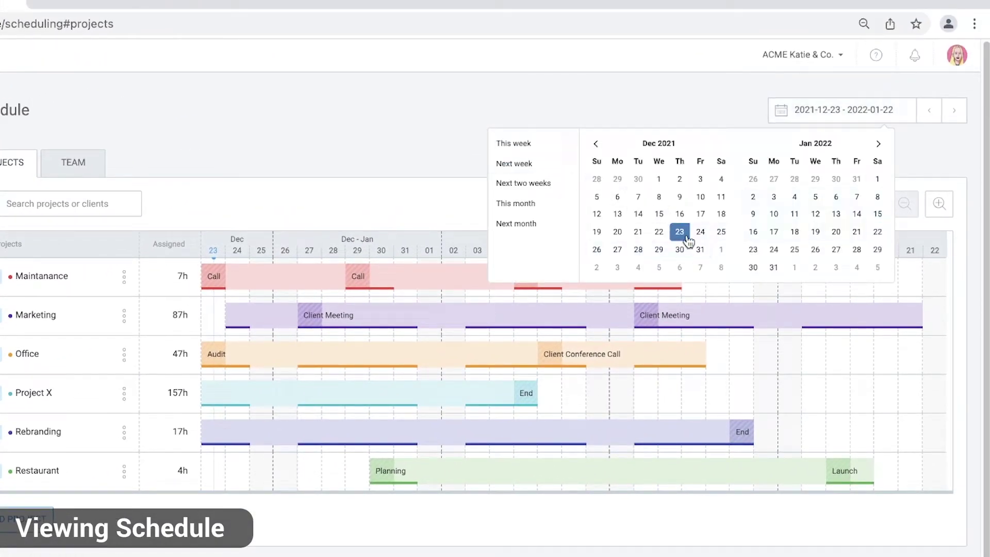
{"action": "left_click", "coordinate": [721, 250]}
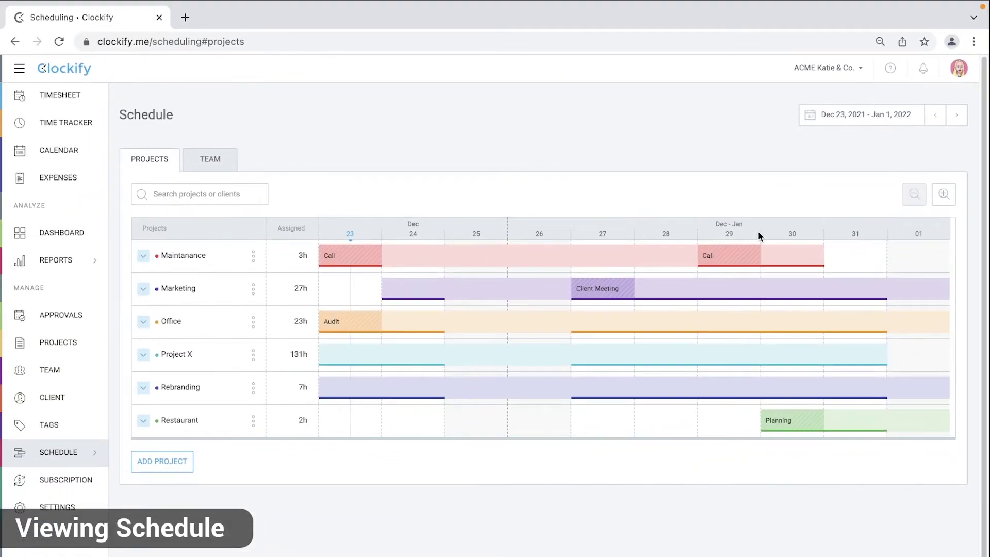
{"action": "left_click", "coordinate": [223, 166]}
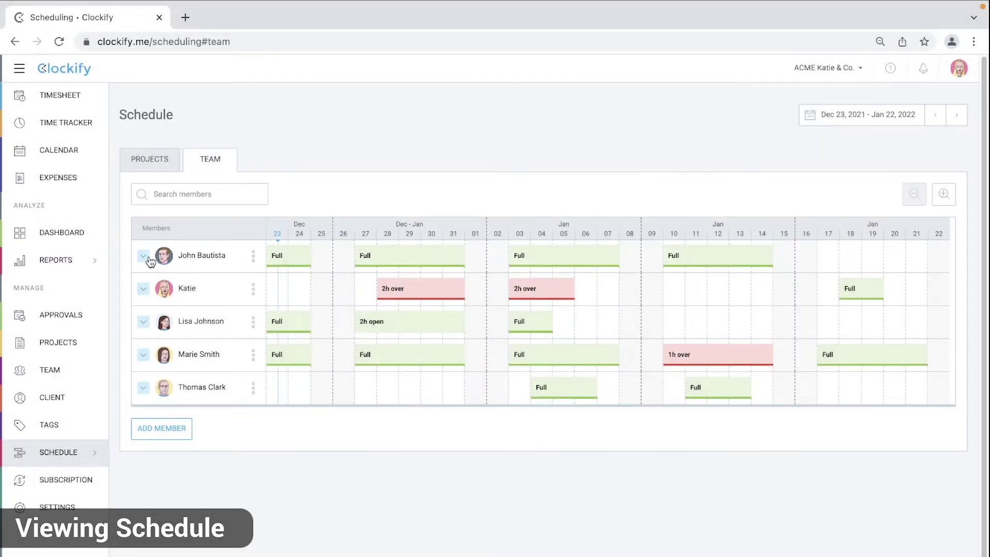
Step: Expand a team member's project assignments, zoom the timeline in, then back out to Jan 22
{"action": "left_click", "coordinate": [145, 257]}
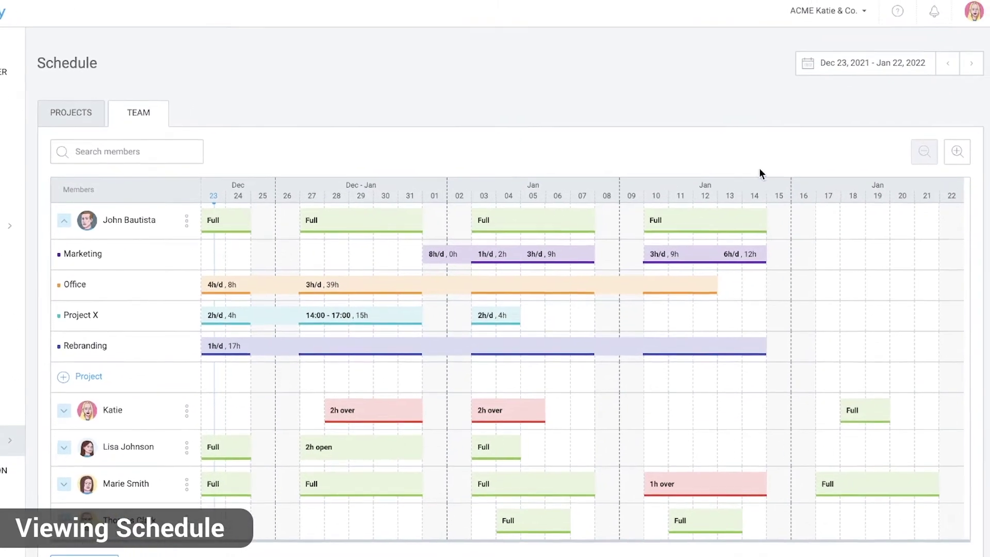
{"action": "left_click", "coordinate": [937, 160]}
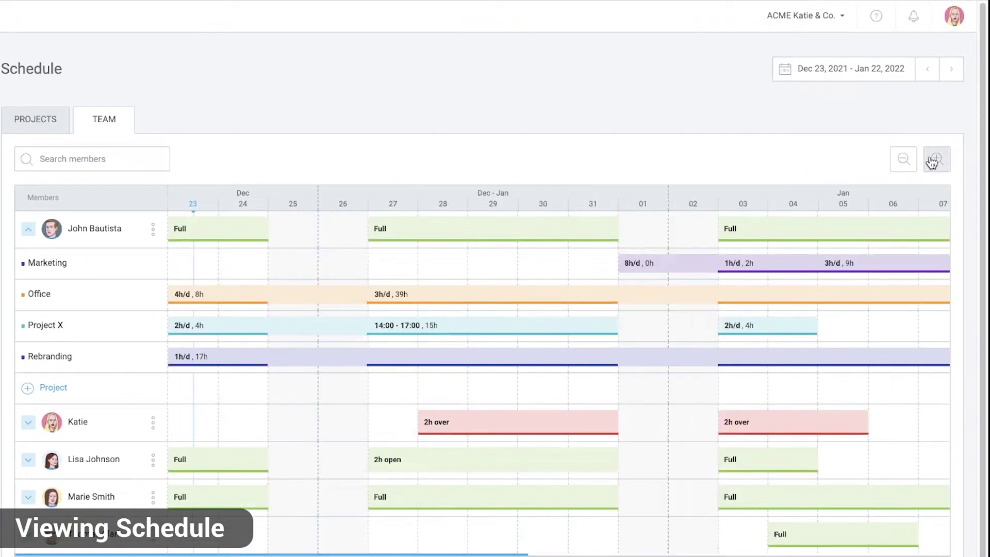
{"action": "left_click", "coordinate": [933, 161]}
{"action": "left_click", "coordinate": [903, 159]}
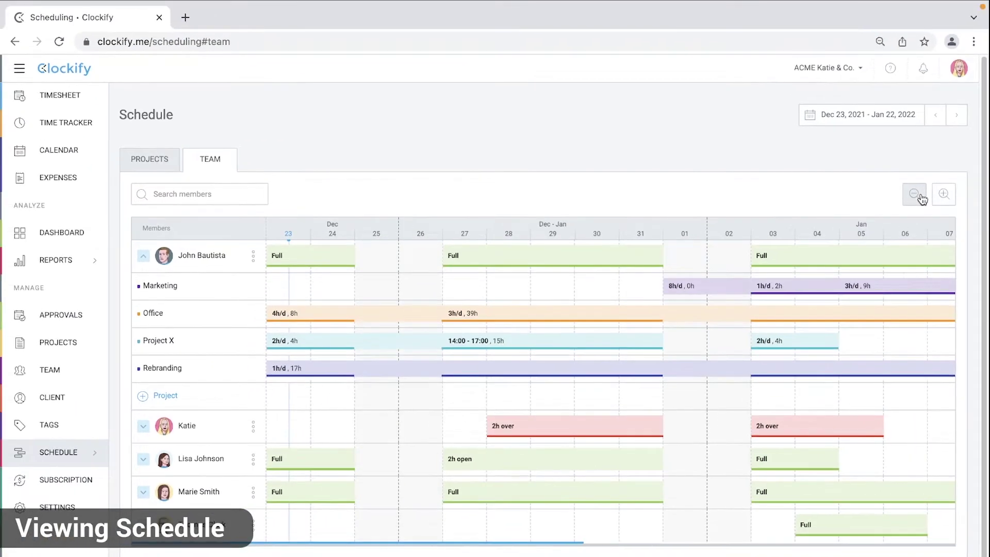
{"action": "left_click", "coordinate": [922, 196]}
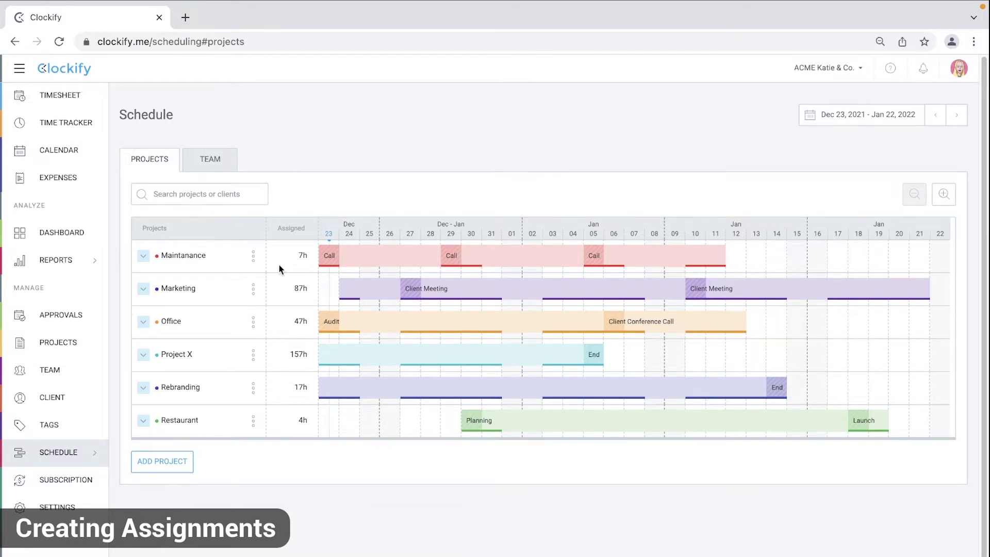
Step: From the Projects page, create a public project called 'Project B' with no client
{"action": "left_click", "coordinate": [69, 343]}
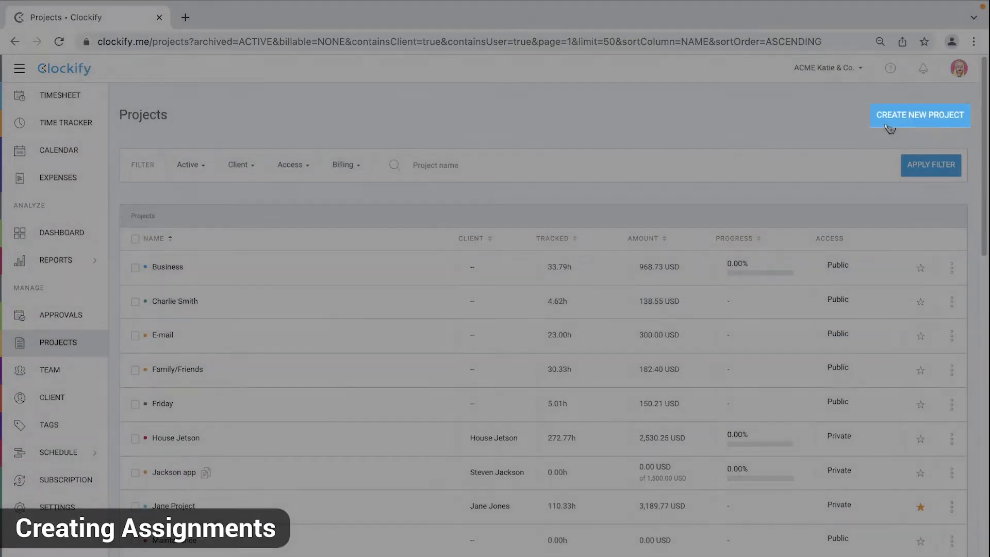
{"action": "left_click", "coordinate": [885, 124]}
{"action": "type", "text": "Project B"}
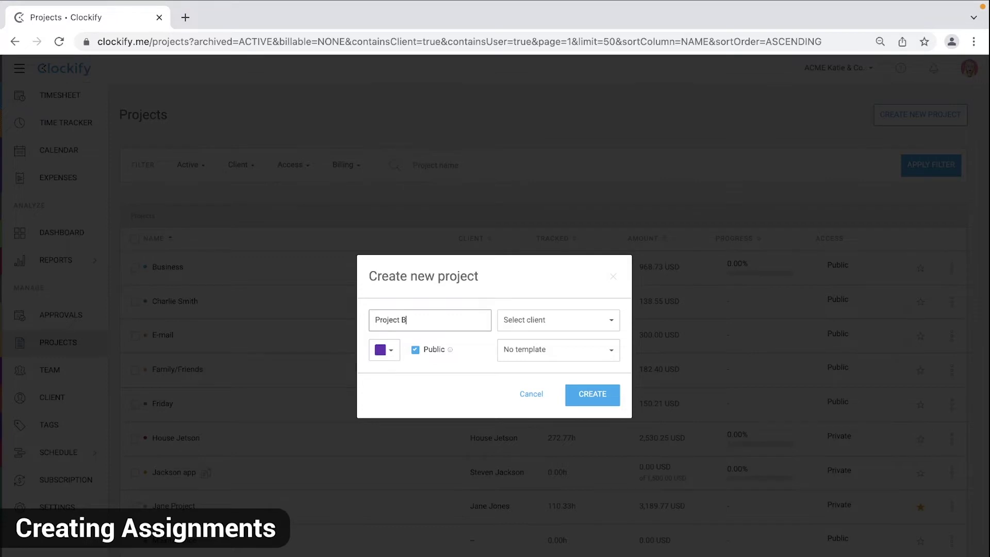
{"action": "left_click", "coordinate": [599, 402]}
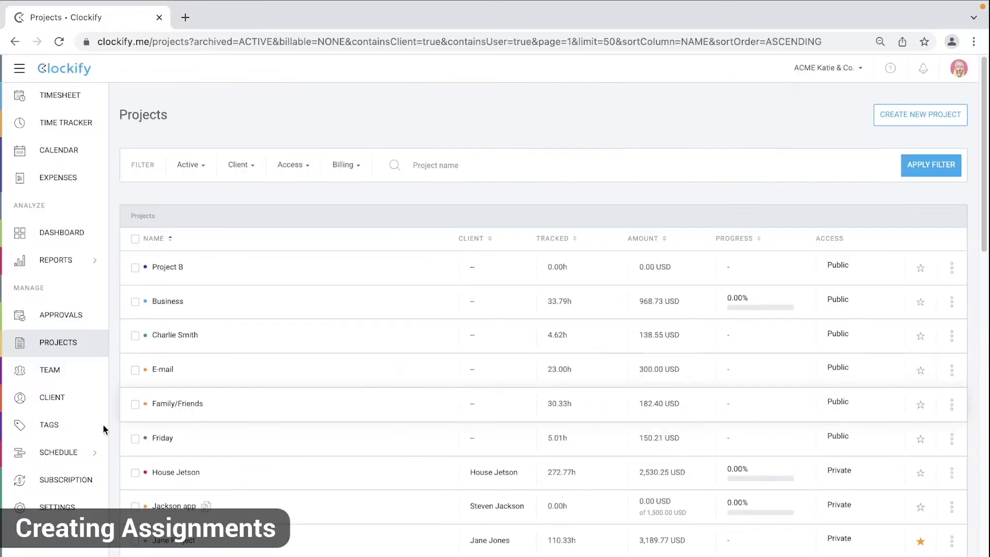
Step: Add Project B to the projects schedule and assign a team member to it
{"action": "left_click", "coordinate": [64, 449]}
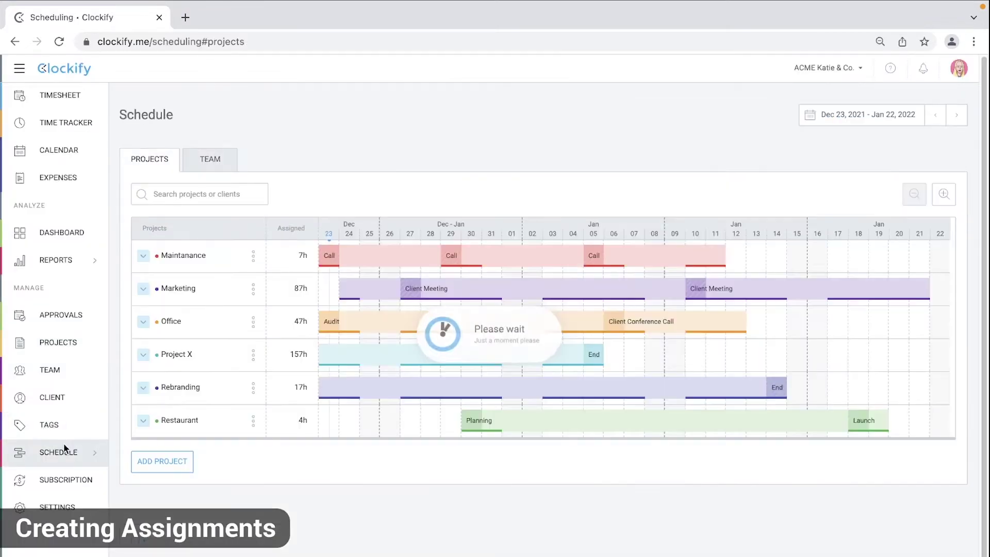
{"action": "left_click", "coordinate": [174, 470]}
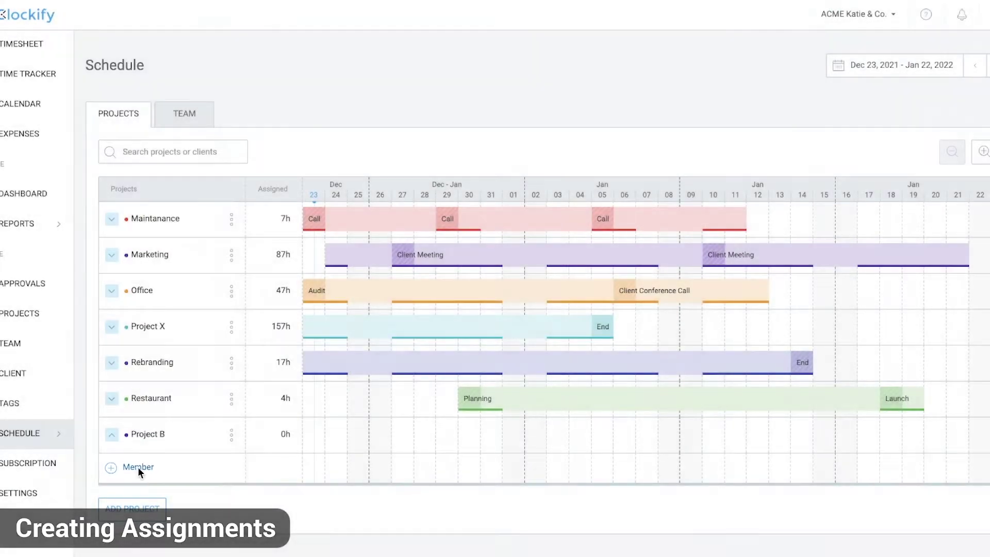
{"action": "left_click", "coordinate": [136, 469]}
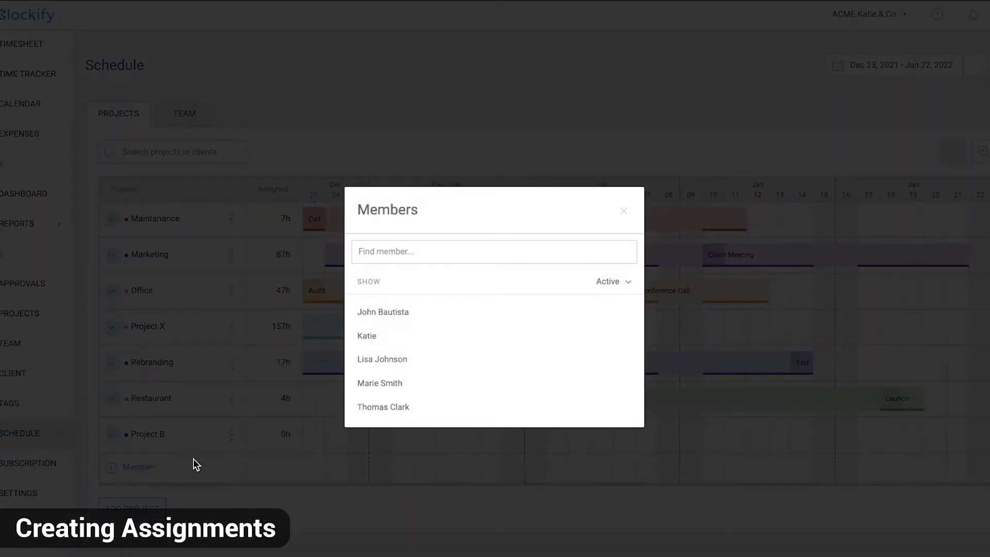
{"action": "left_click", "coordinate": [443, 418]}
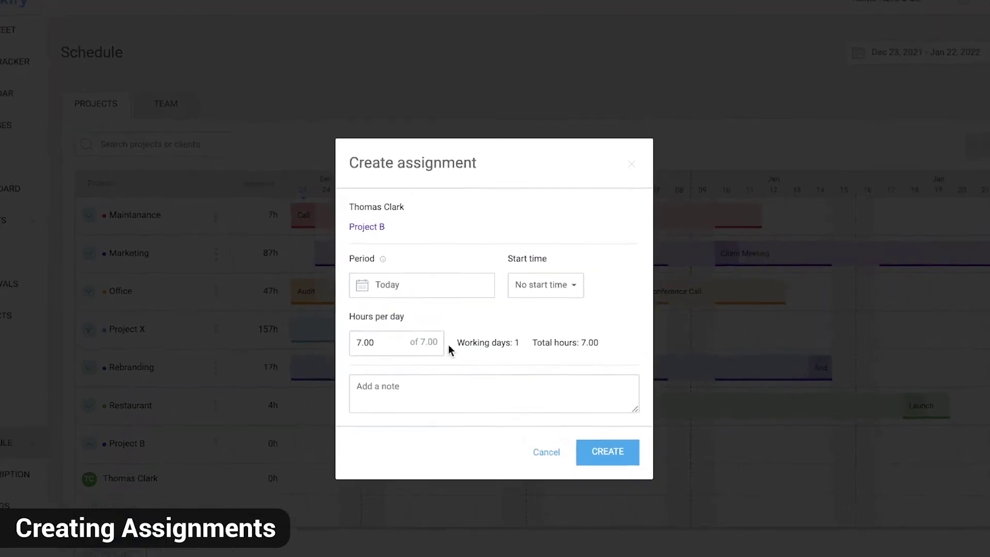
Step: Create a Dec 27–31 Project B assignment with no start time, noted 'Research and Design'
{"action": "left_click", "coordinate": [405, 303]}
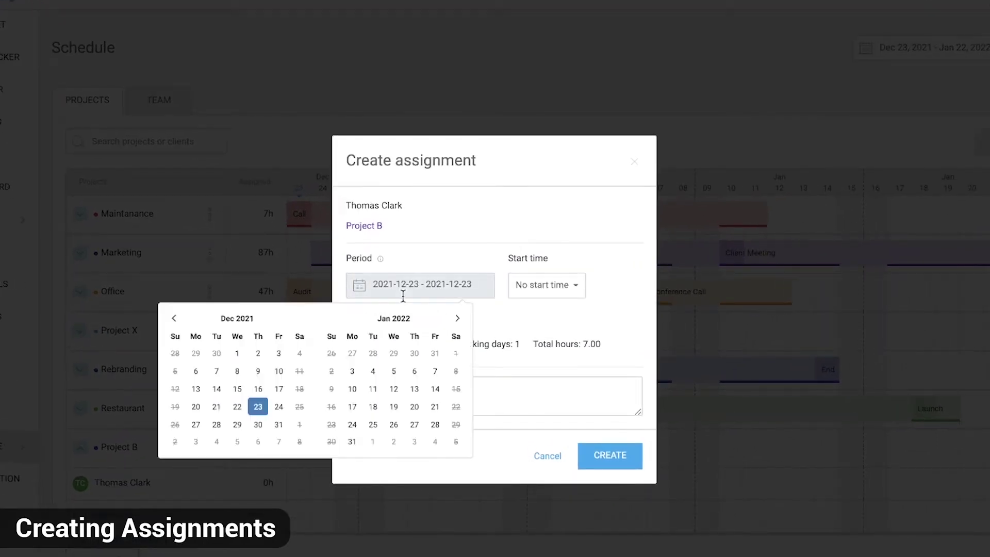
{"action": "left_click", "coordinate": [199, 426]}
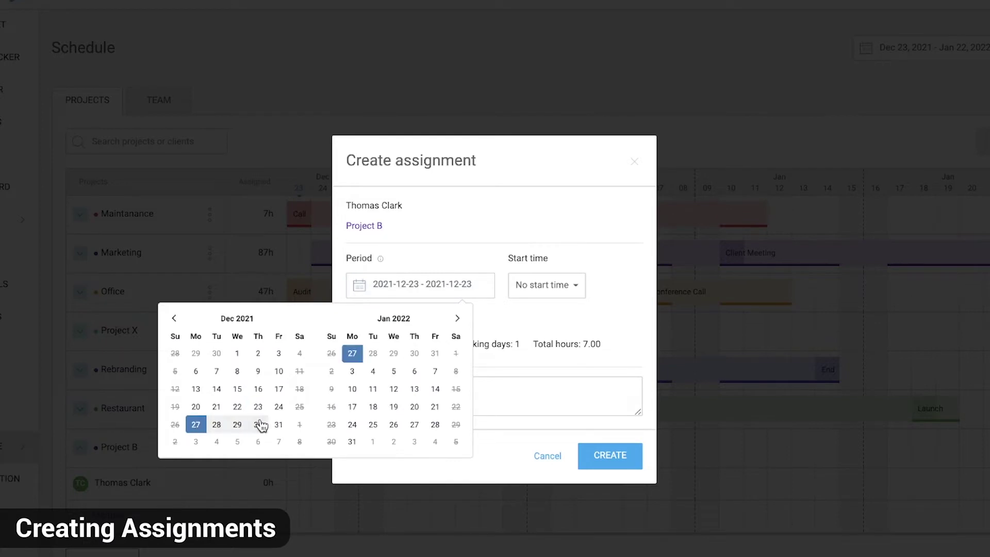
{"action": "left_click", "coordinate": [280, 425]}
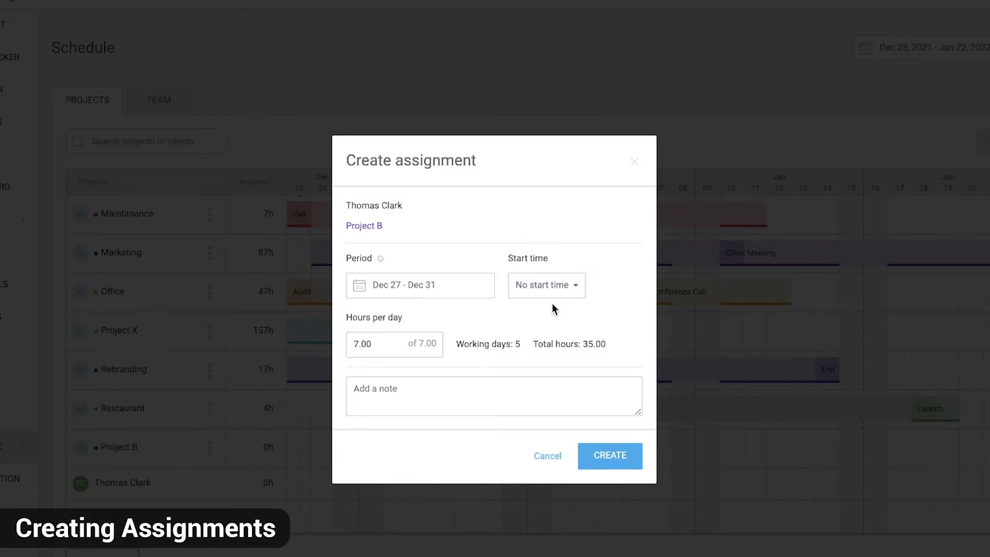
{"action": "left_click", "coordinate": [569, 295]}
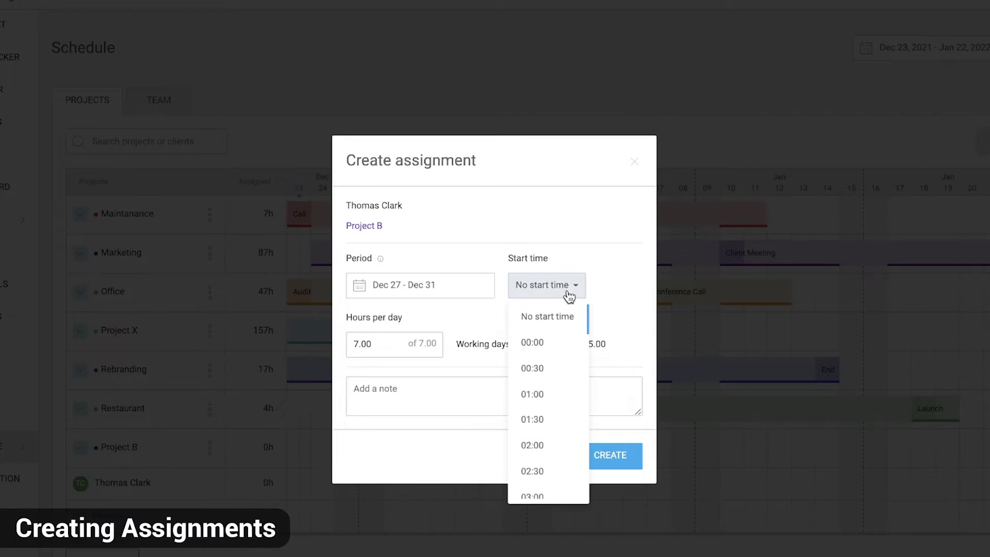
{"action": "left_click", "coordinate": [567, 297]}
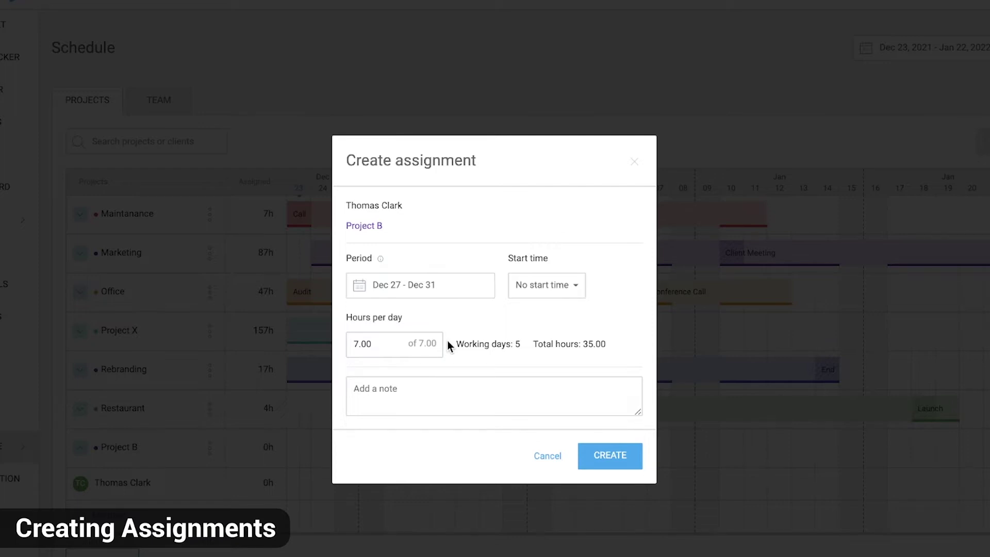
{"action": "left_click", "coordinate": [452, 389]}
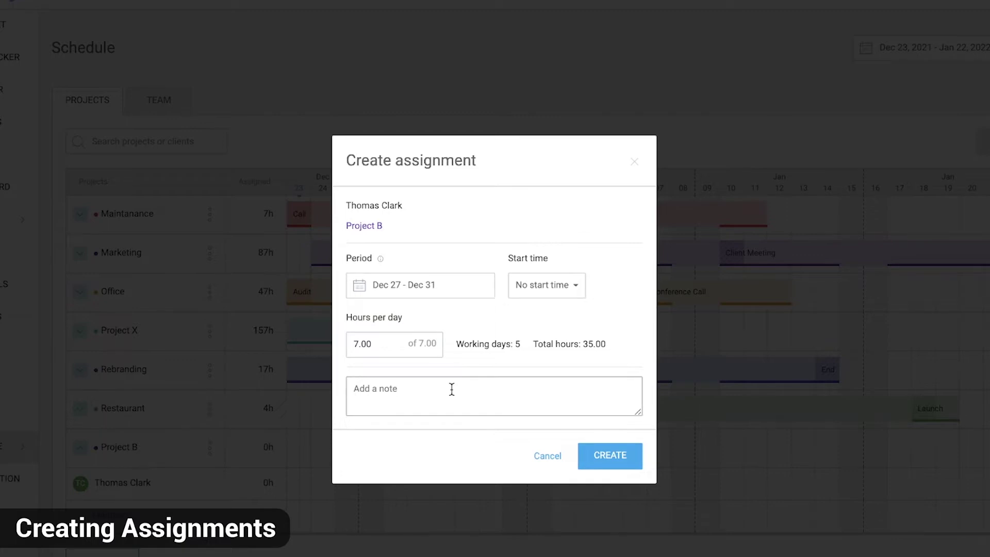
{"action": "type", "text": "Research and Design for Project B"}
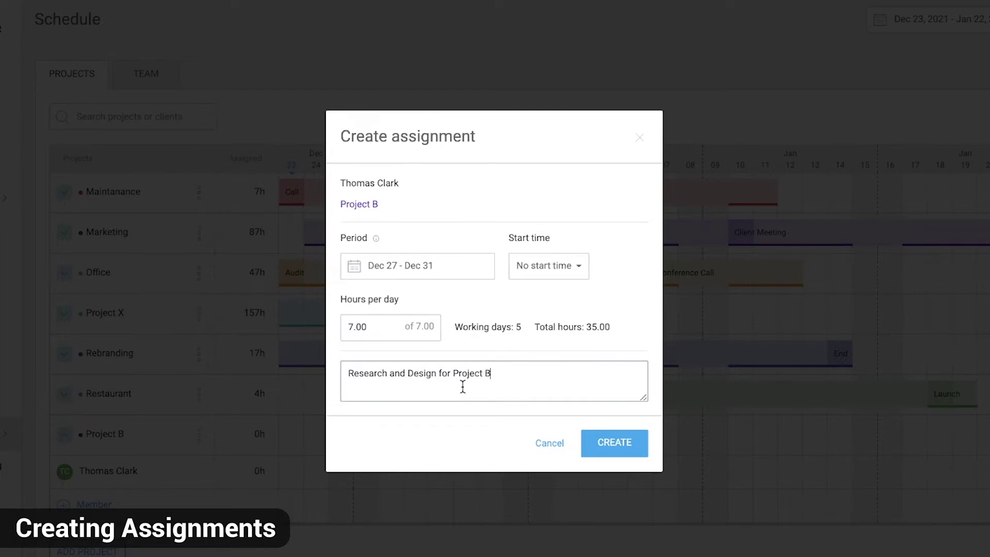
{"action": "left_click", "coordinate": [597, 445]}
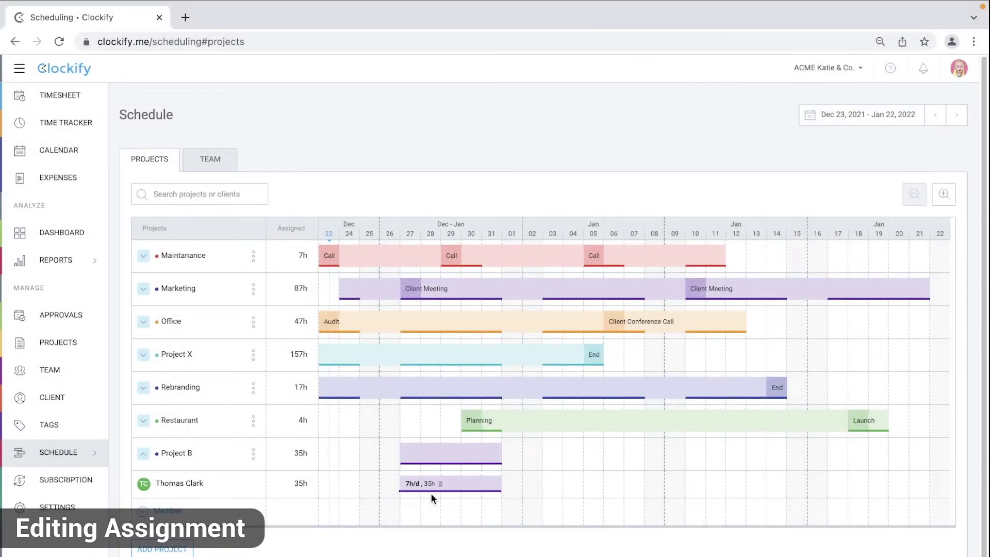
Step: Move the assignment into January, resize it to Jan 04–06 (21h), and begin a Dec 27 assignment
{"action": "left_click_drag", "start_coordinate": [449, 482], "coordinate": [527, 458]}
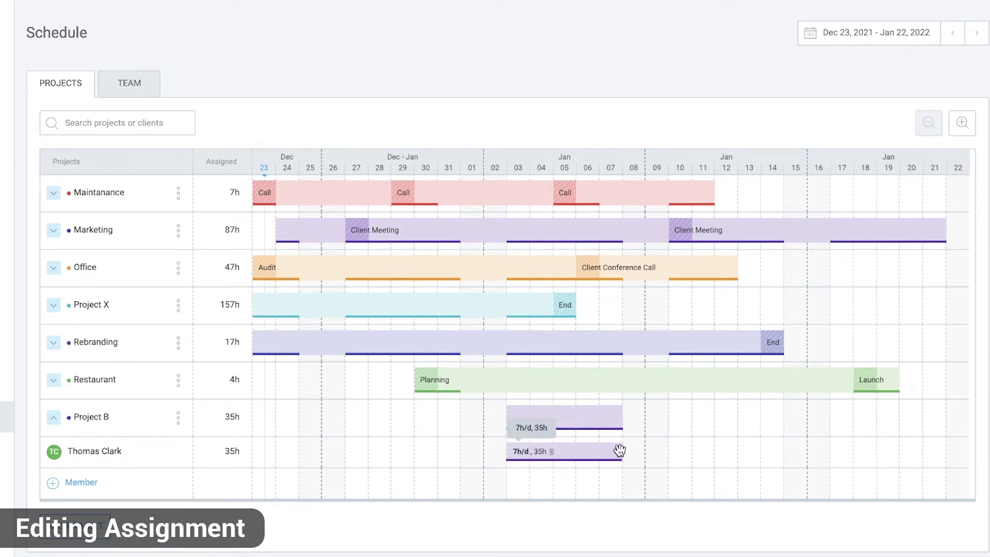
{"action": "left_click_drag", "start_coordinate": [609, 450], "coordinate": [583, 451]}
{"action": "left_click_drag", "start_coordinate": [508, 454], "coordinate": [536, 452]}
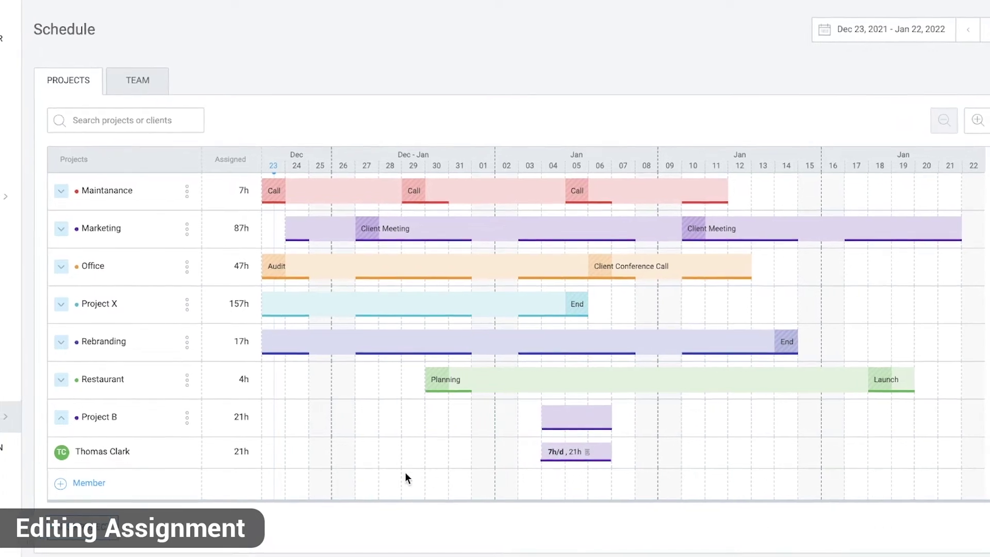
{"action": "left_click_drag", "start_coordinate": [398, 459], "coordinate": [480, 454]}
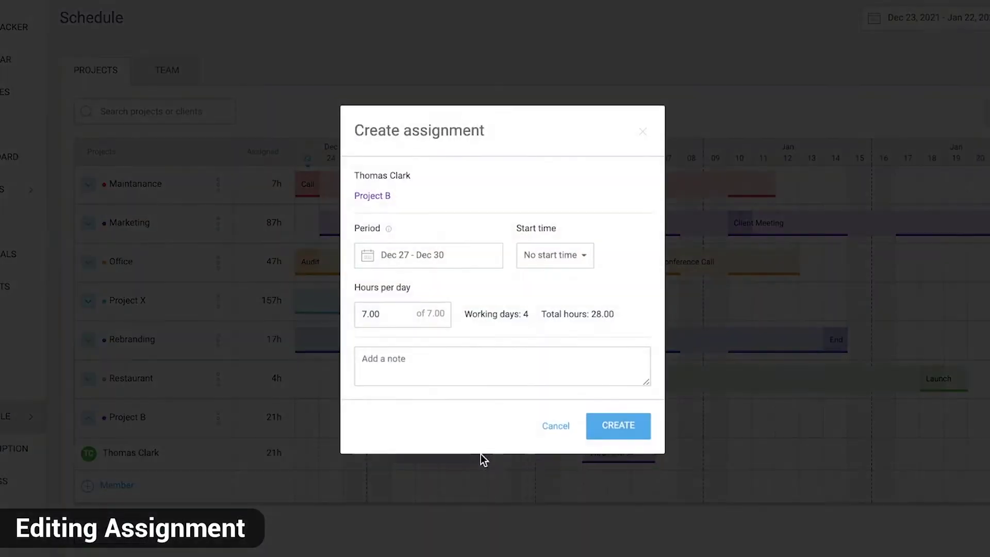
{"action": "left_click", "coordinate": [618, 425]}
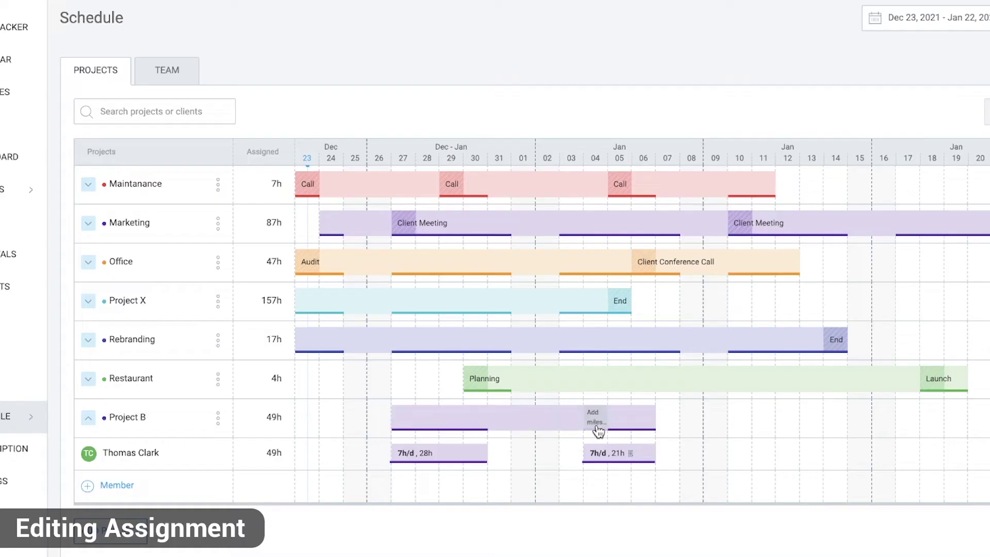
{"action": "left_click", "coordinate": [414, 452]}
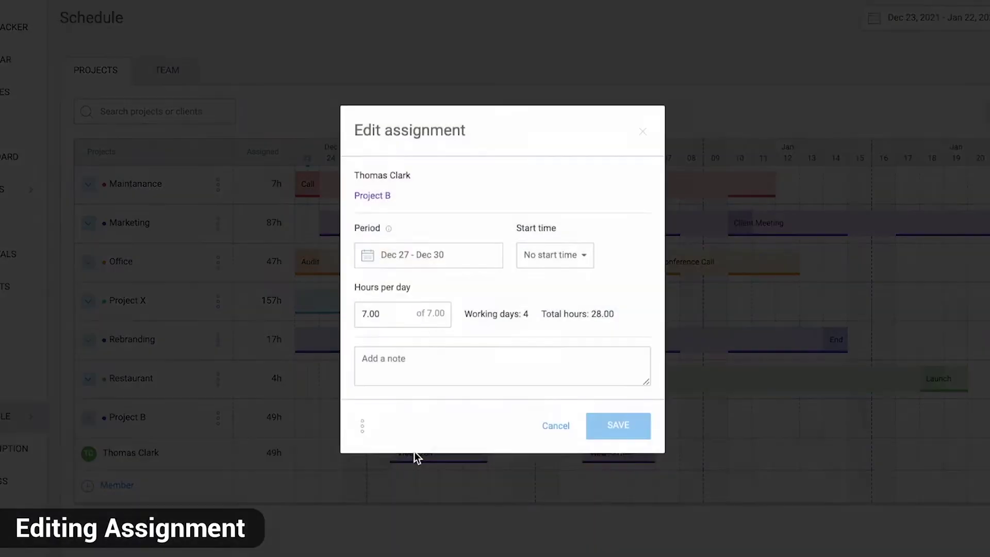
{"action": "left_click", "coordinate": [363, 427]}
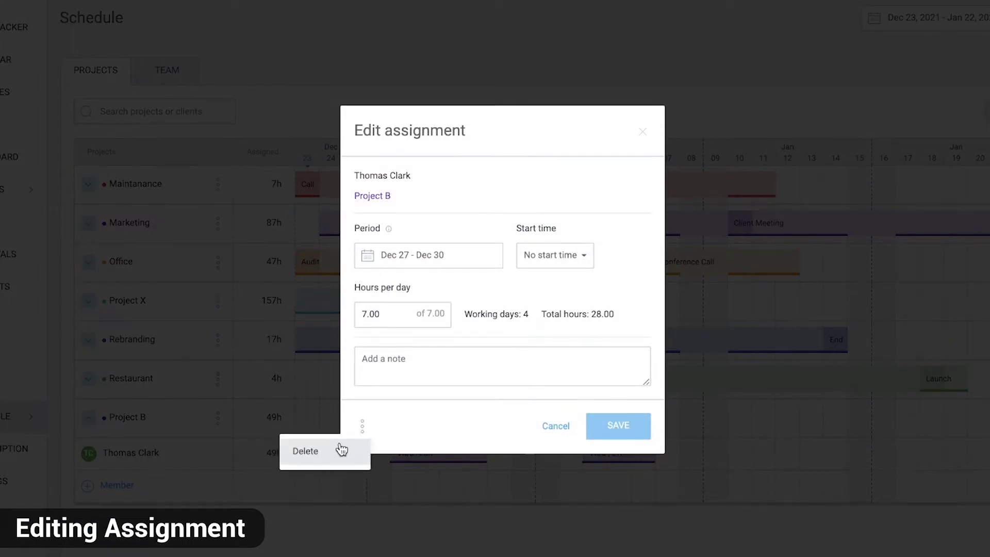
{"action": "left_click", "coordinate": [343, 451]}
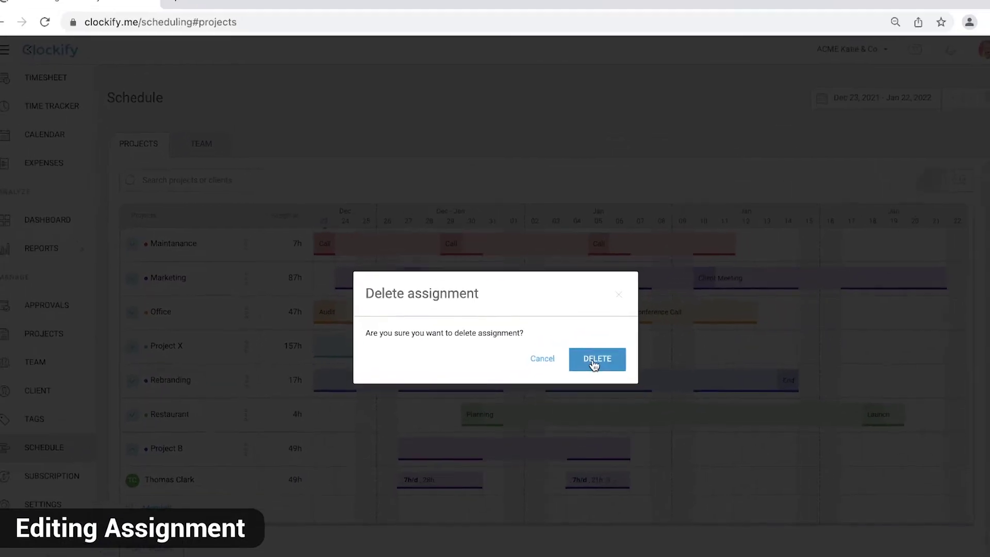
{"action": "left_click", "coordinate": [594, 364]}
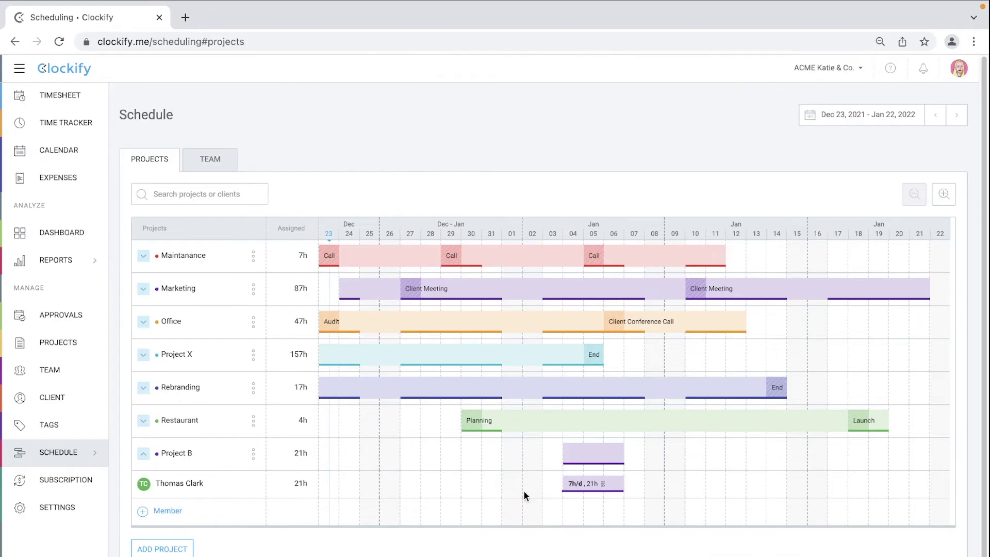
Step: Remove Project B from the schedule and add it back
{"action": "left_click", "coordinate": [253, 454]}
{"action": "left_click", "coordinate": [281, 454]}
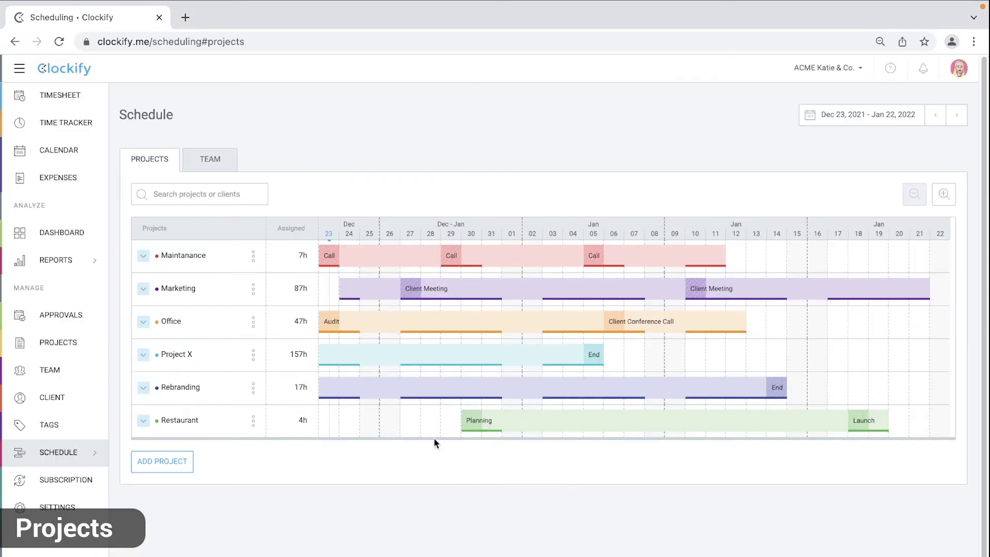
{"action": "left_click", "coordinate": [179, 462]}
{"action": "left_click", "coordinate": [392, 354]}
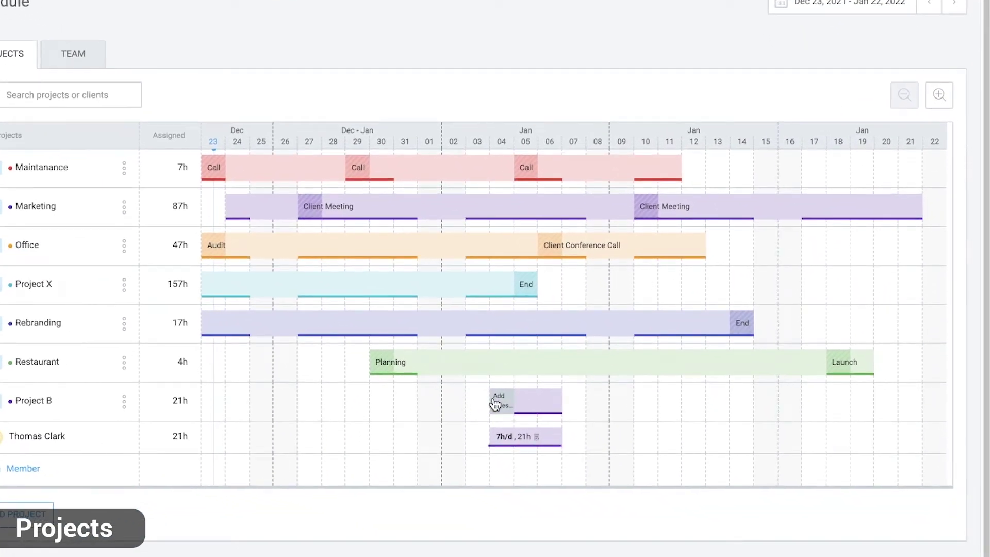
Step: Add a 'Planning' milestone to Project B on Jan 04, 2022 and collapse its rows
{"action": "left_click", "coordinate": [495, 403]}
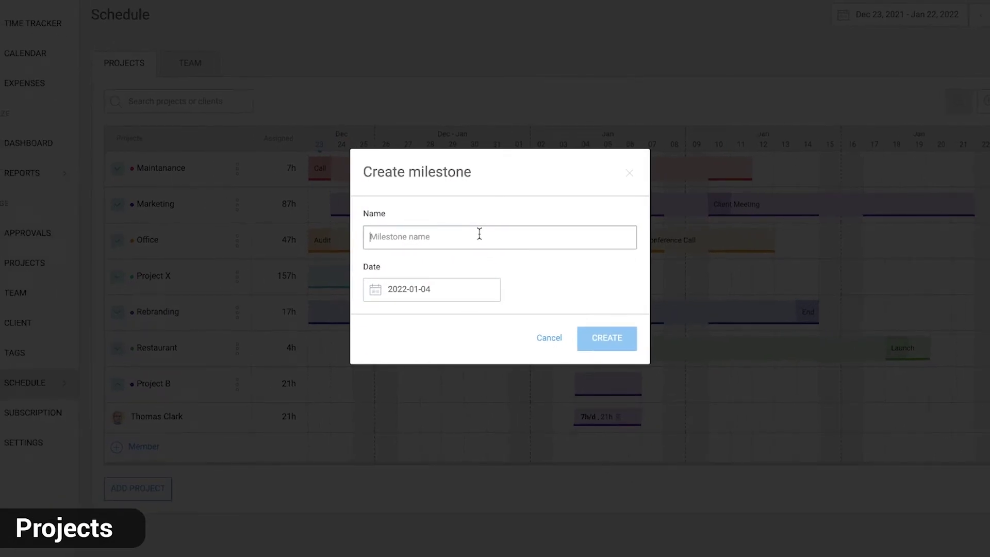
{"action": "type", "text": "Planning"}
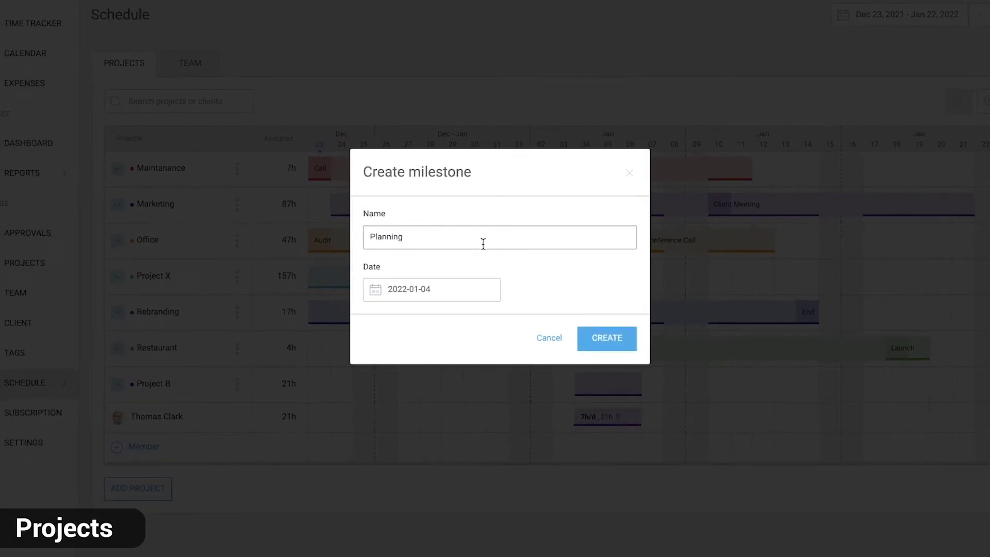
{"action": "left_click", "coordinate": [606, 338]}
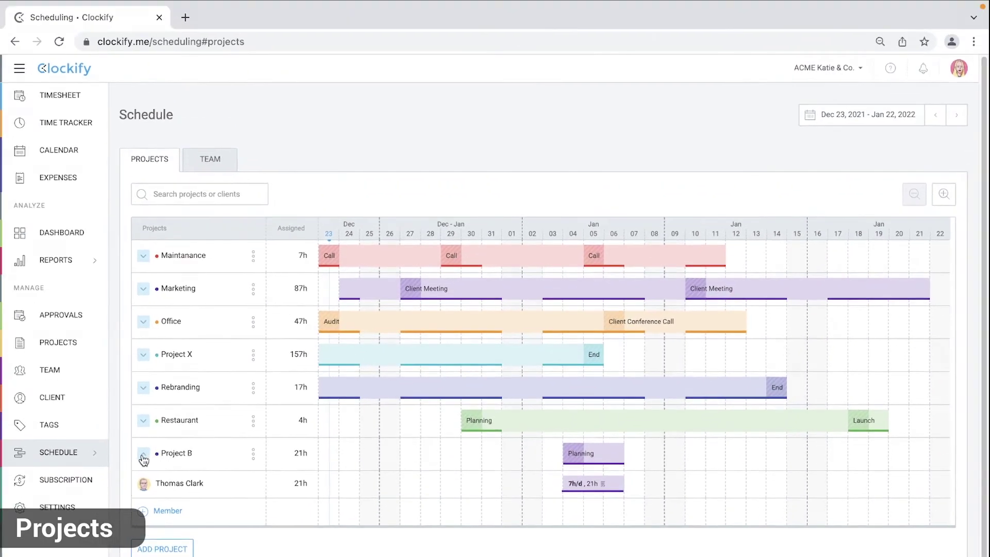
{"action": "left_click", "coordinate": [144, 457]}
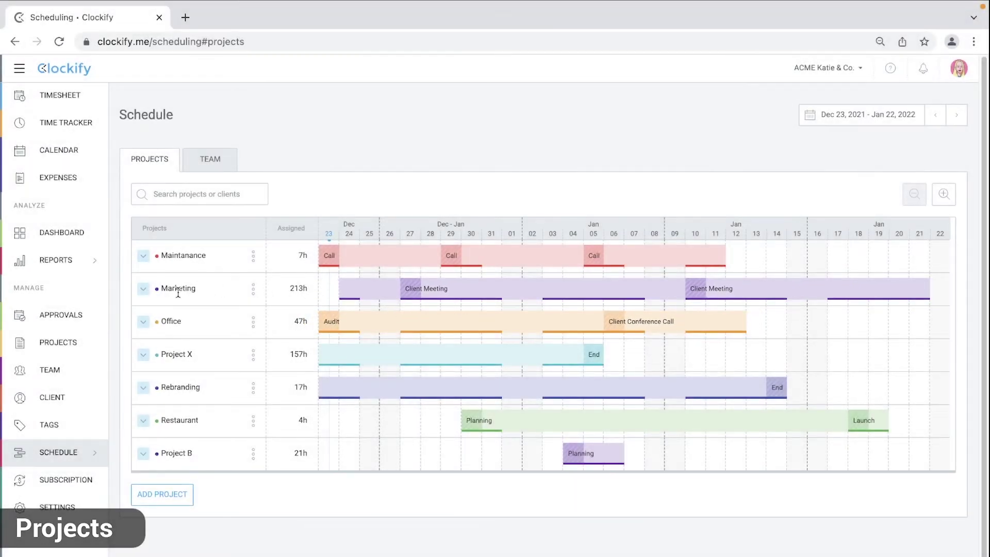
Step: Expand the Marketing project to view its members, then switch to the Team schedule
{"action": "left_click", "coordinate": [144, 292]}
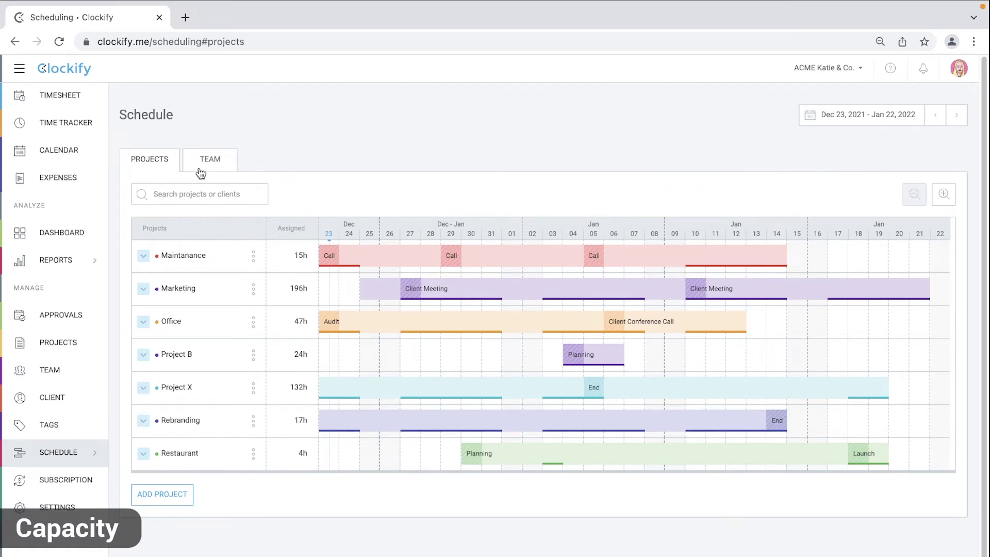
{"action": "left_click", "coordinate": [198, 166]}
Step: Keep the first member's capacity at 7.00 hours/day and expand the last member's Marketing and Project B rows
{"action": "left_click", "coordinate": [253, 258]}
{"action": "left_click", "coordinate": [281, 256]}
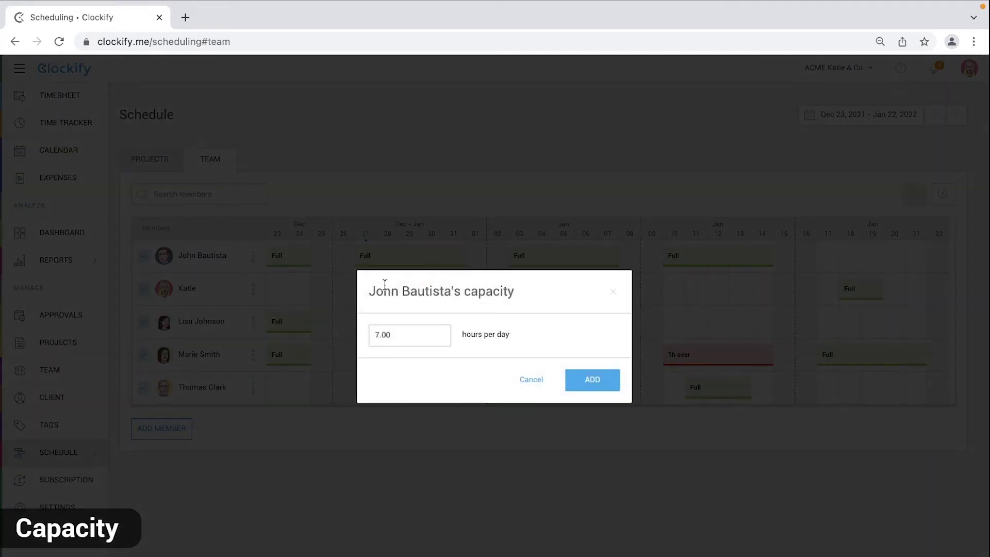
{"action": "left_click", "coordinate": [580, 381]}
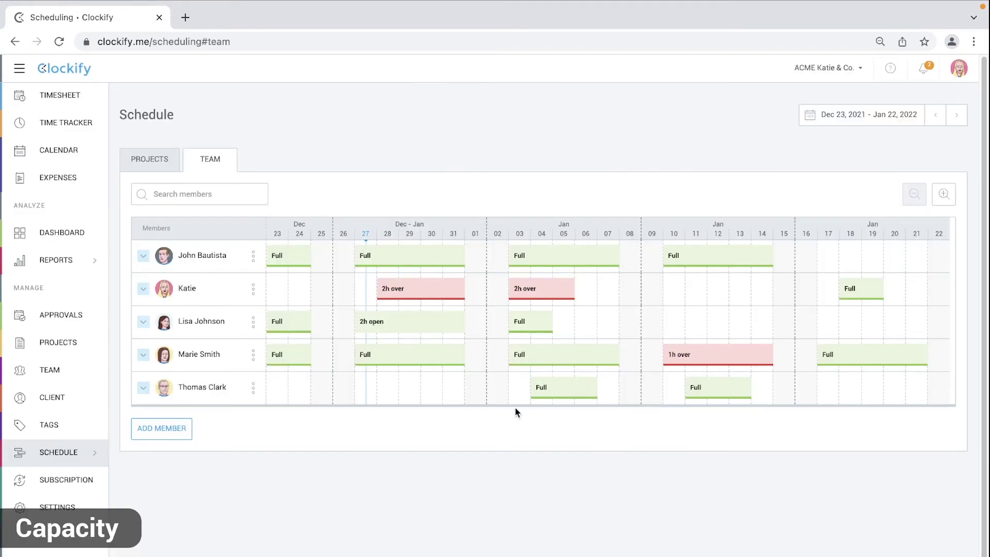
{"action": "left_click", "coordinate": [145, 391]}
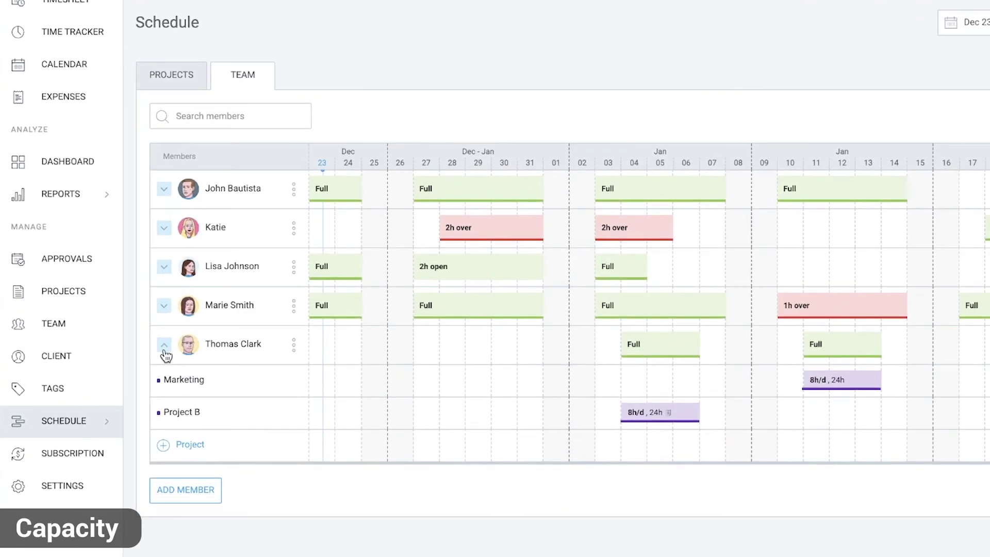
Step: Schedule the member on Marketing for Dec 23–24 at 8h/d and Dec 27–31 at 4h/d
{"action": "left_click_drag", "start_coordinate": [316, 380], "coordinate": [449, 377]}
{"action": "type", "text": "8"}
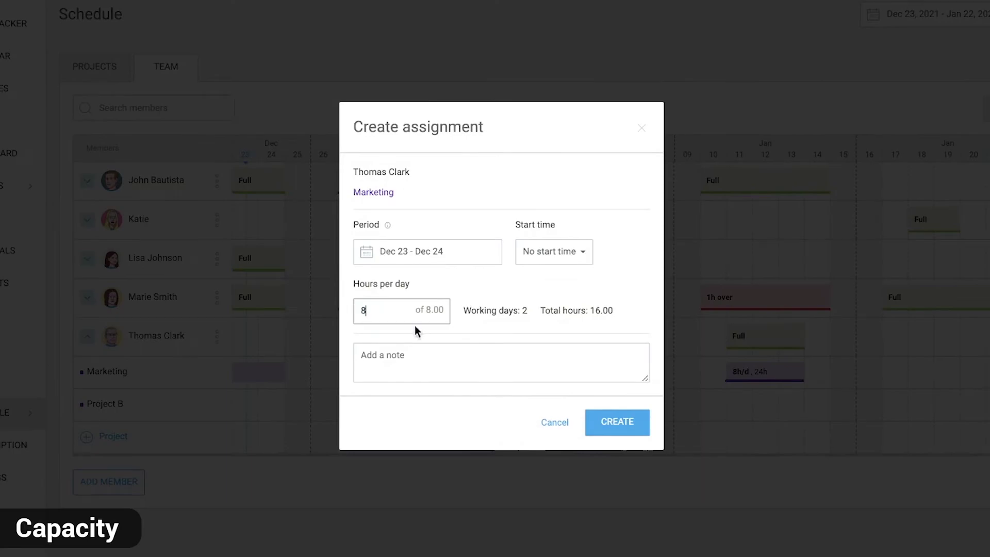
{"action": "left_click", "coordinate": [608, 424]}
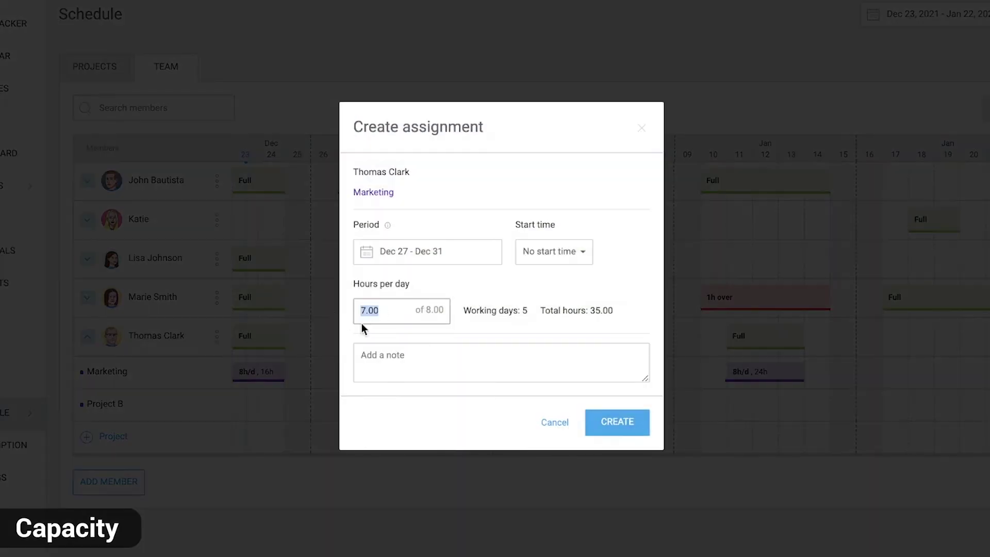
{"action": "type", "text": "8"}
{"action": "left_click", "coordinate": [616, 422]}
Step: Add a 4h/d Project B assignment for Dec 27–31, then delete it
{"action": "left_click_drag", "start_coordinate": [377, 403], "coordinate": [464, 403]}
{"action": "type", "text": "4"}
{"action": "left_click", "coordinate": [614, 423]}
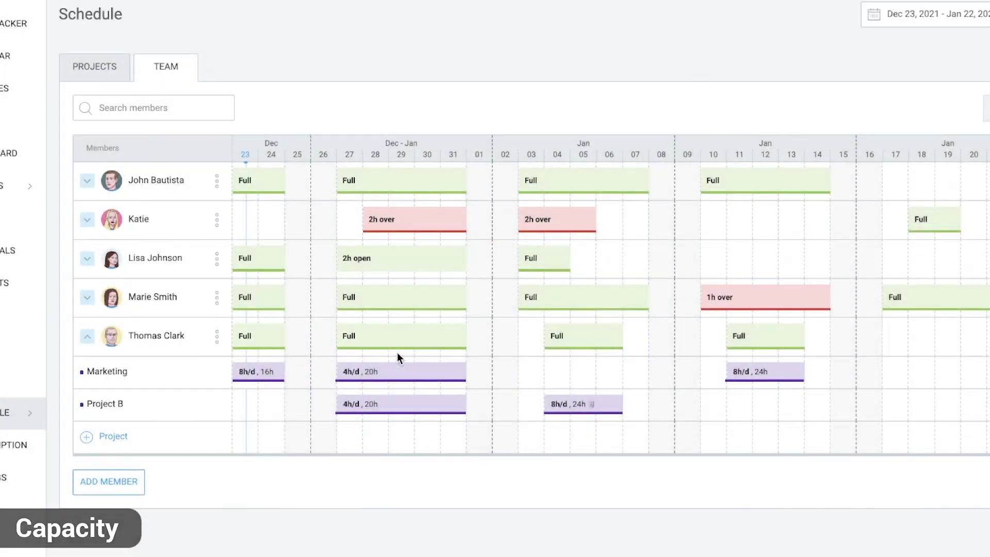
{"action": "left_click", "coordinate": [394, 404]}
{"action": "left_click", "coordinate": [366, 420]}
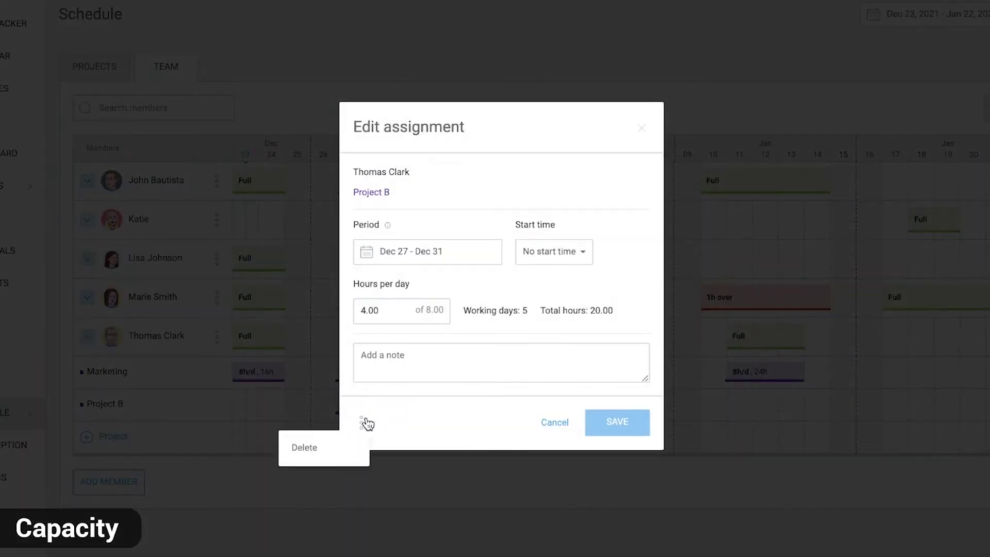
{"action": "left_click", "coordinate": [305, 448]}
{"action": "left_click", "coordinate": [593, 316]}
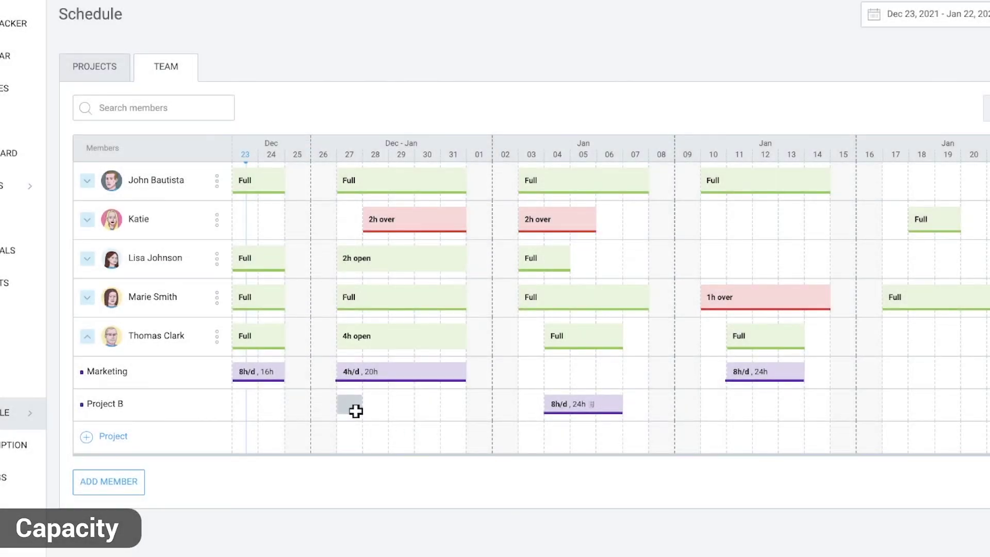
Step: Recreate the Project B assignment across Dec 27–31 at 6 hours per day
{"action": "left_click_drag", "start_coordinate": [356, 411], "coordinate": [453, 408]}
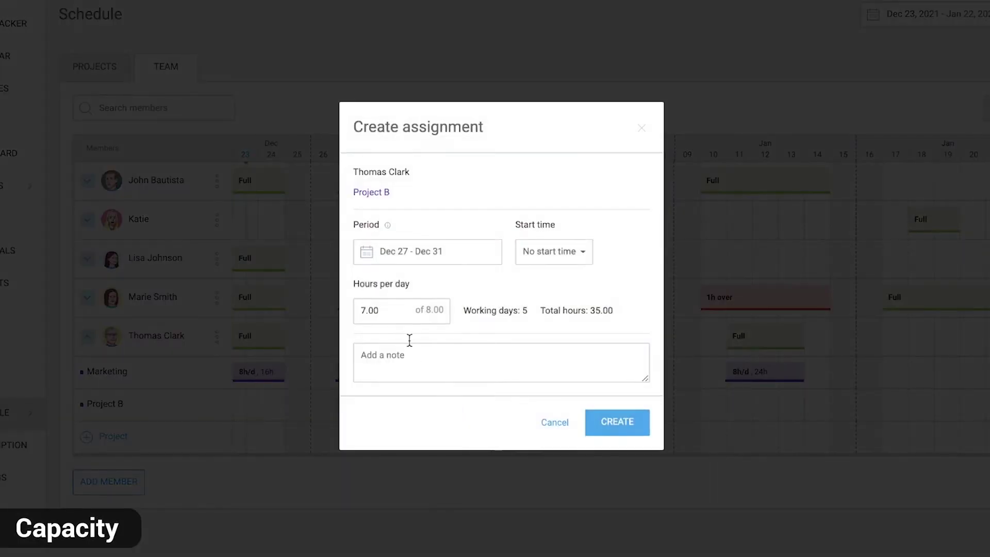
{"action": "double_click", "coordinate": [351, 314]}
{"action": "type", "text": "6"}
{"action": "left_click", "coordinate": [611, 420]}
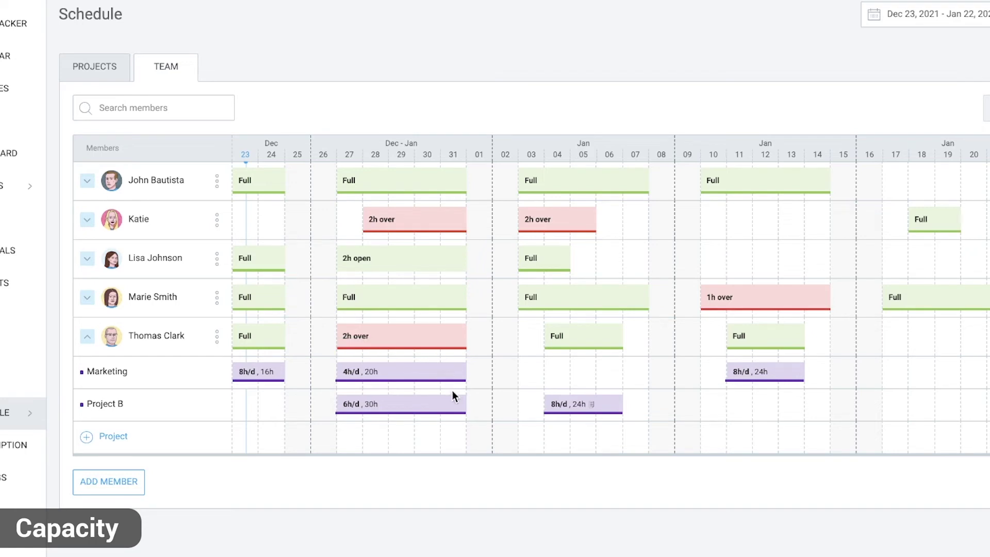
Step: Drag the 6h/d Project B bar's right edge to Jan 3, making it 36h
{"action": "left_click_drag", "start_coordinate": [465, 405], "coordinate": [489, 402]}
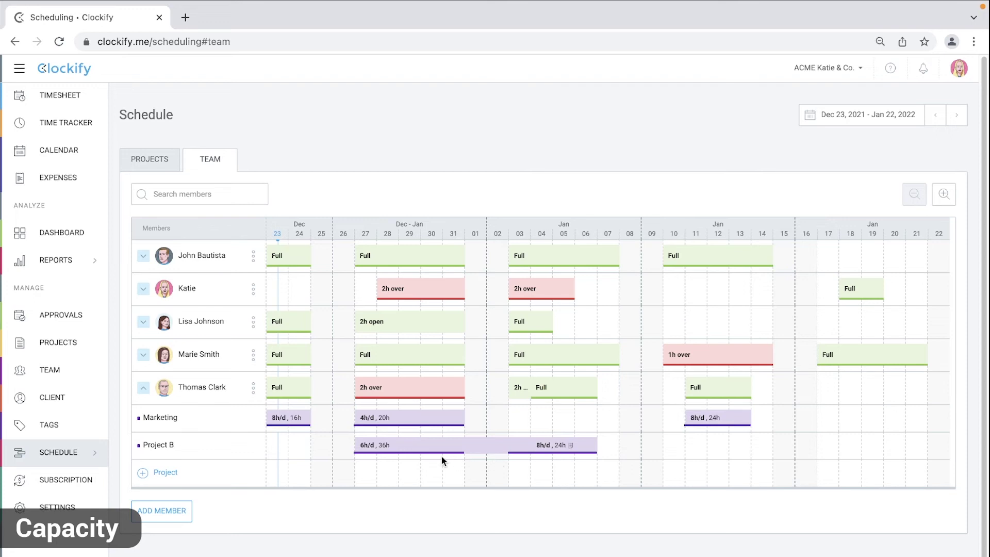
Step: Create a 7h Project B assignment on non-working Saturday Dec 25, then go to workspace settings
{"action": "left_click", "coordinate": [327, 449]}
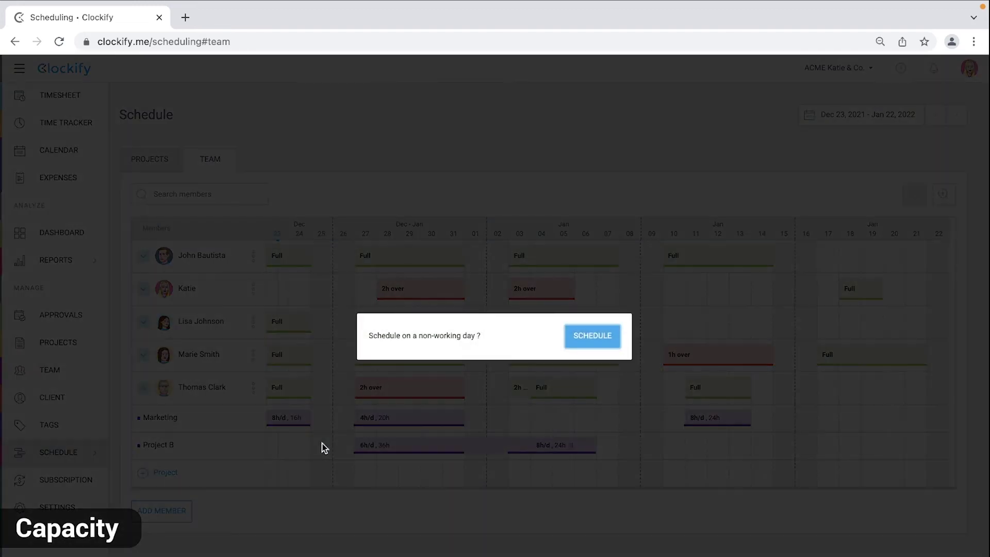
{"action": "left_click", "coordinate": [574, 343]}
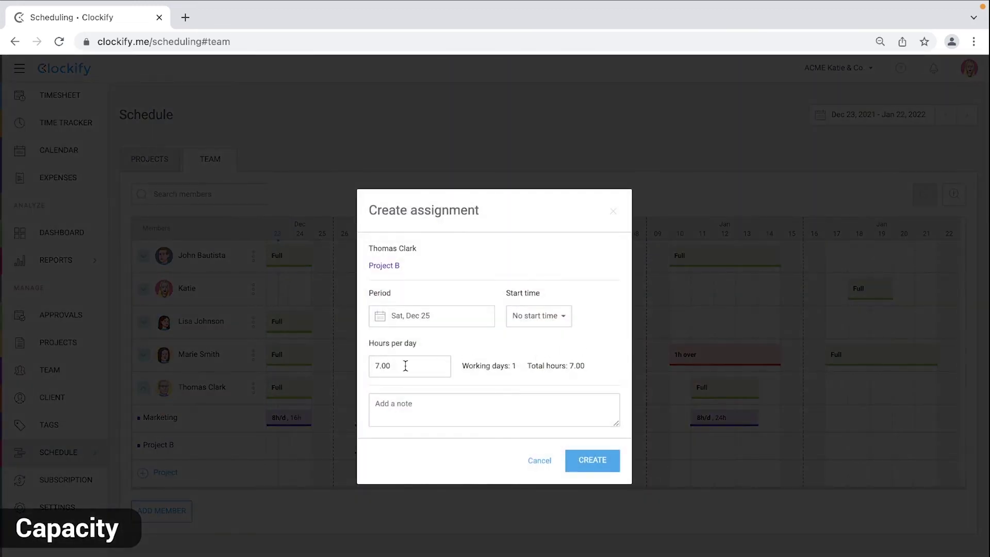
{"action": "left_click", "coordinate": [582, 463]}
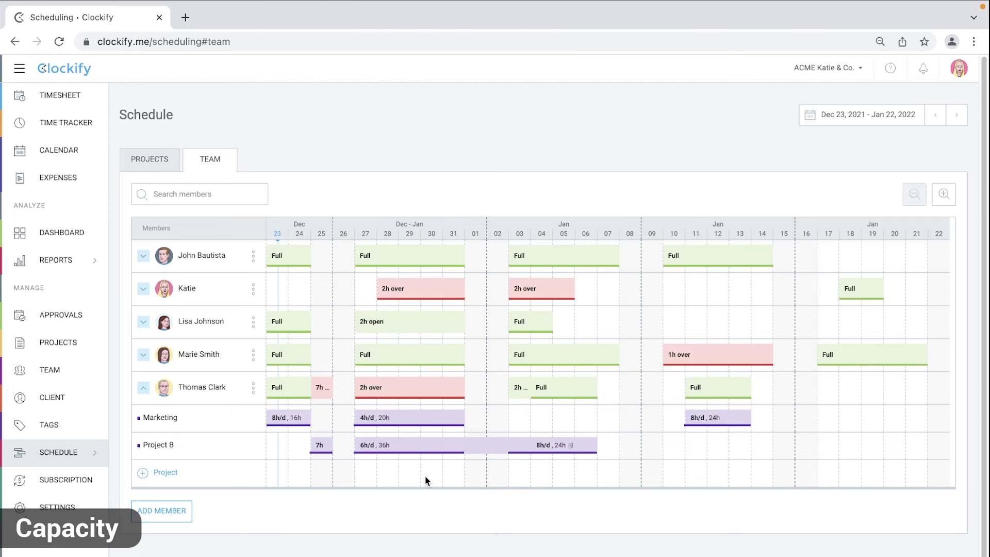
{"action": "left_click", "coordinate": [98, 496]}
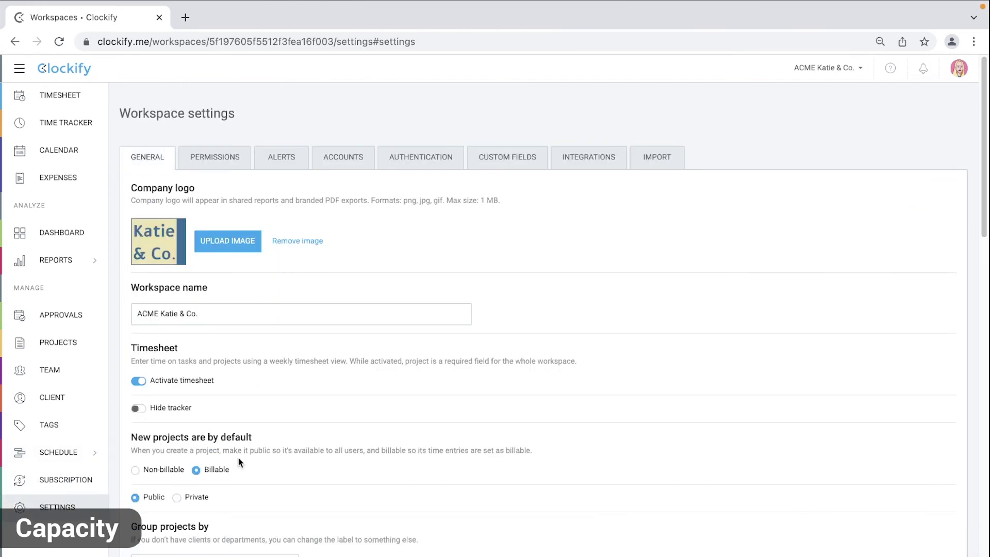
Step: Tick and then untick Saturday and Sunday, leaving working days as Mon–Fri
{"action": "scroll", "coordinate": [391, 421], "scroll_direction": "down", "scroll_amount": 6}
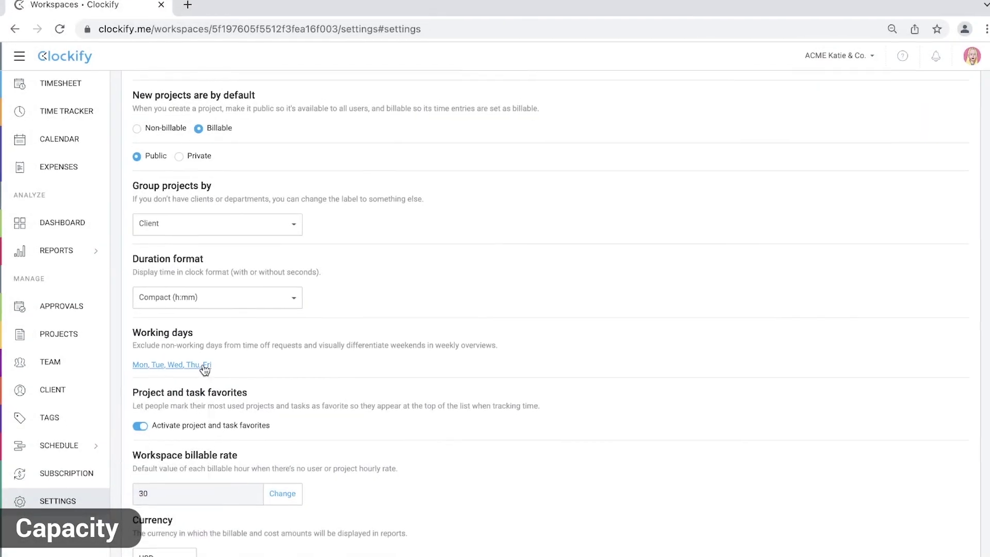
{"action": "left_click", "coordinate": [198, 372]}
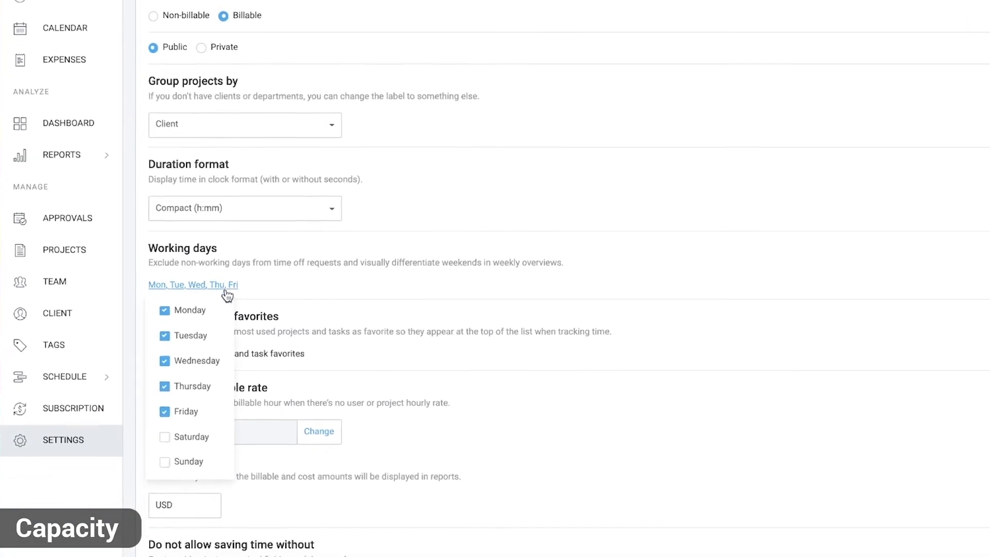
{"action": "left_click", "coordinate": [164, 437]}
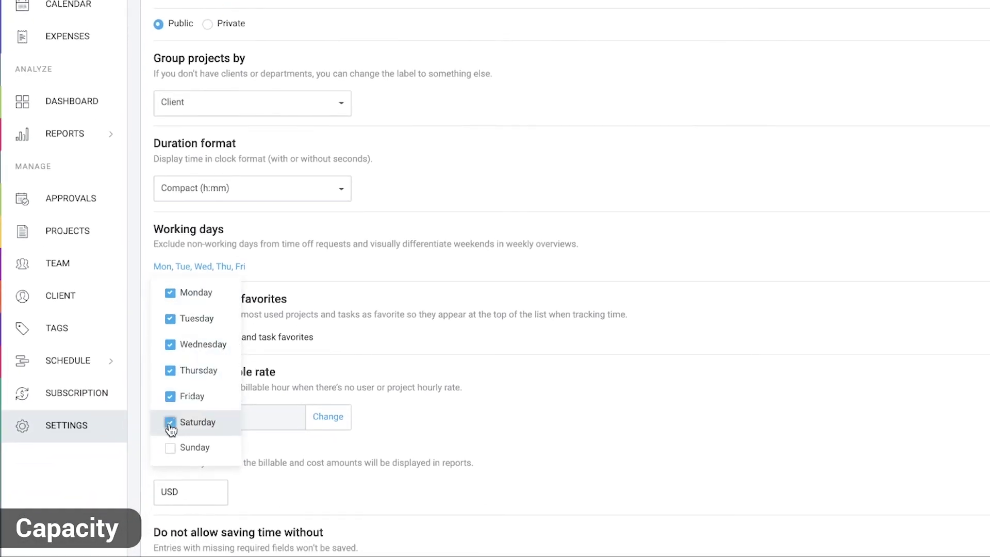
{"action": "left_click", "coordinate": [170, 449]}
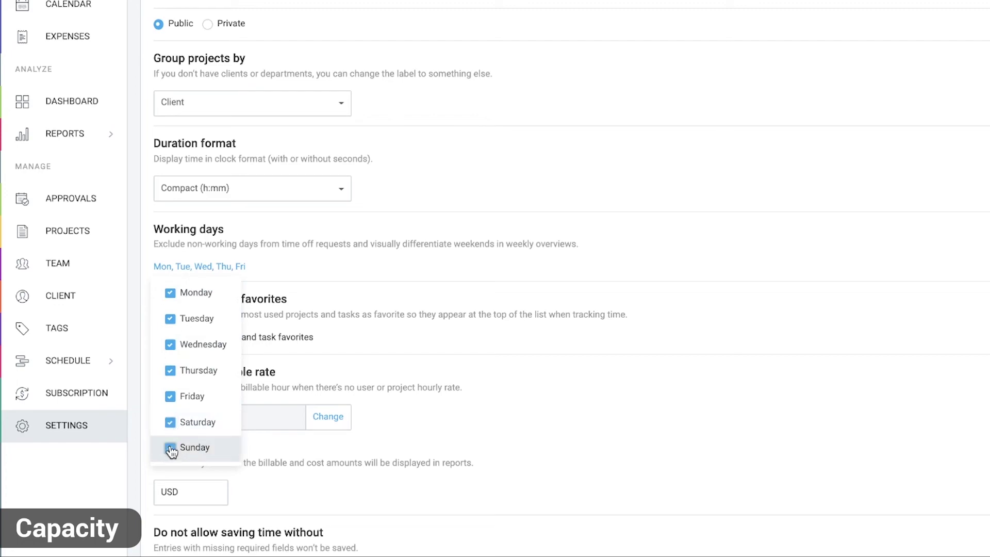
{"action": "left_click", "coordinate": [170, 449]}
{"action": "left_click", "coordinate": [171, 423]}
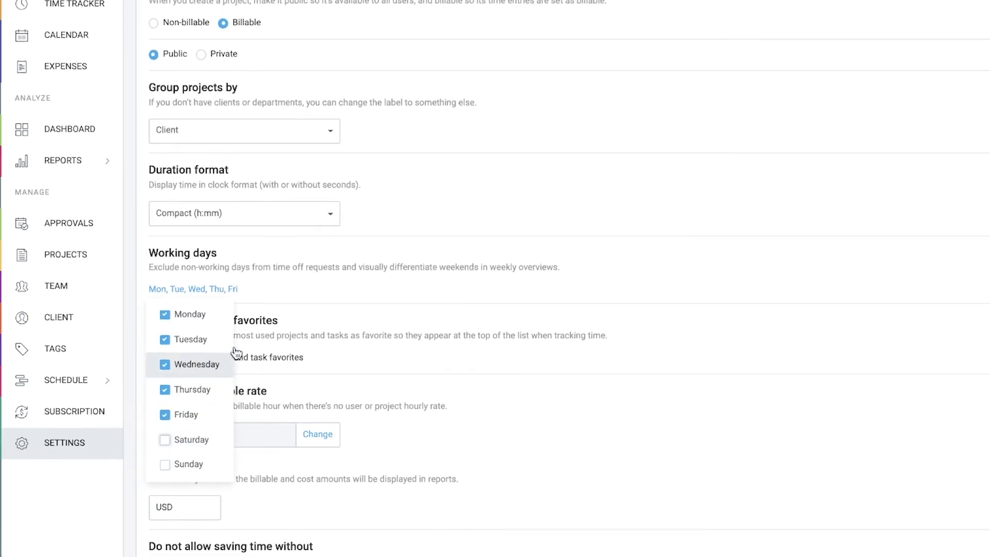
{"action": "left_click", "coordinate": [242, 351]}
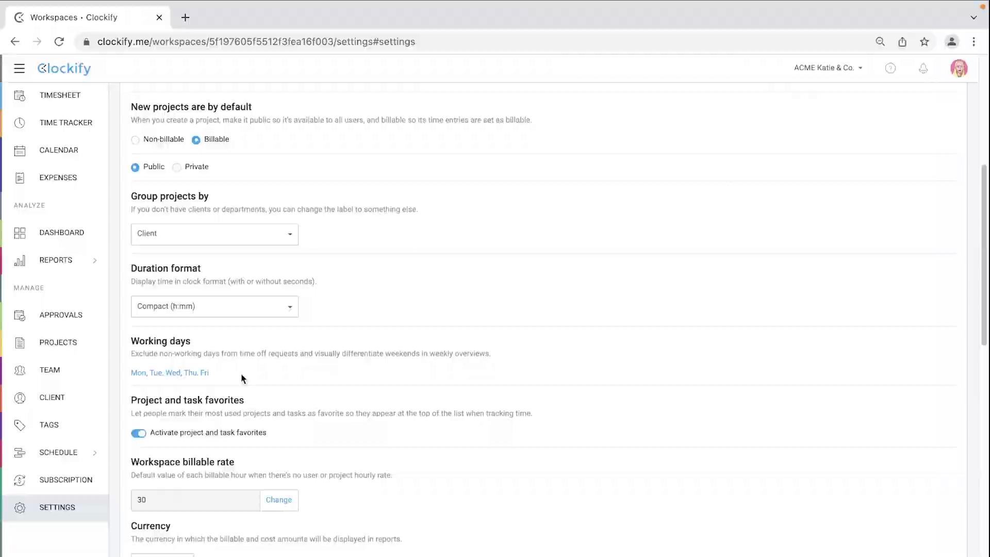